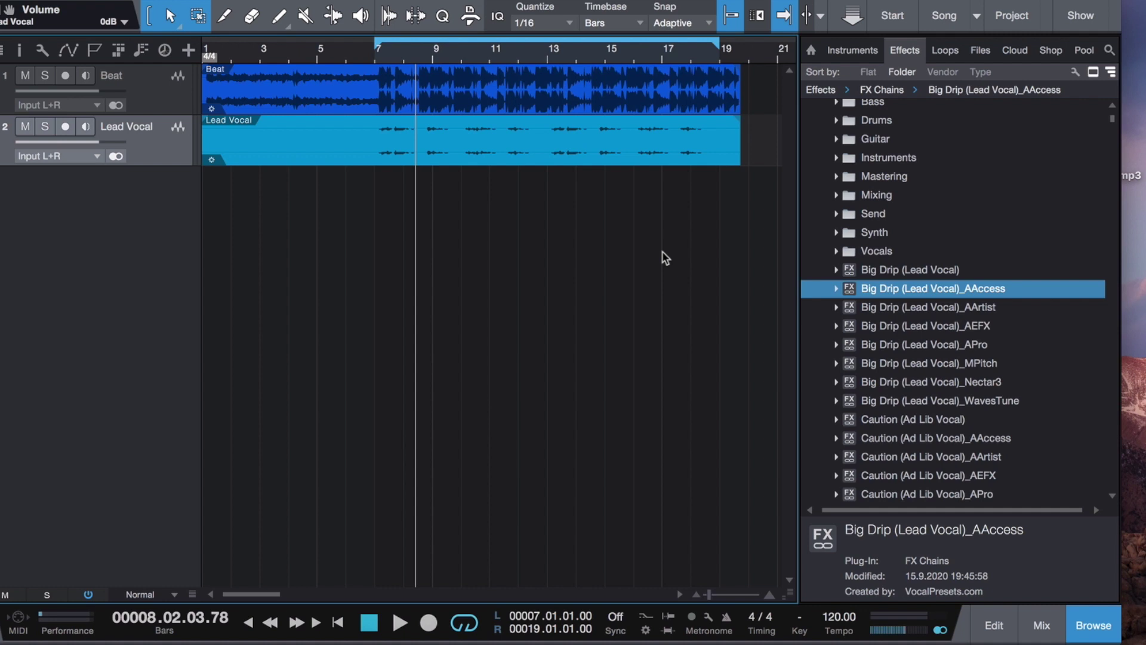
# Play back the beat and lead vocal to hear the current sound, and stop playback
pyautogui.press('space')
pyautogui.click(333, 52)
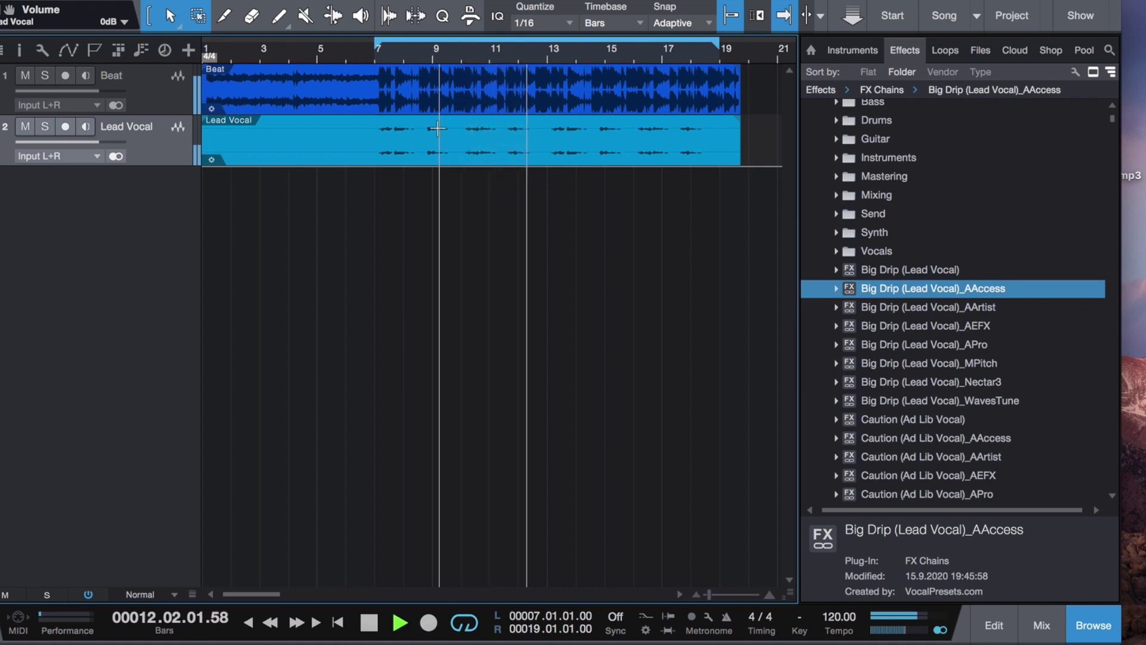
pyautogui.press('space')
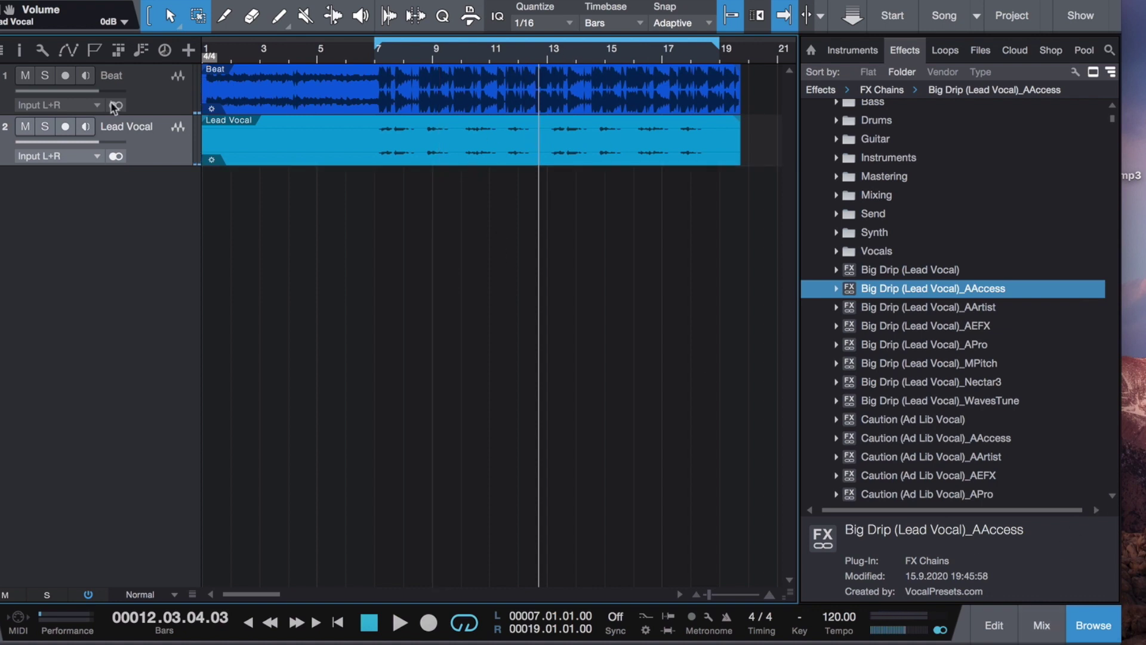
# Show the mixer and inspect the Auto-Tune Access and RedlightDist inserts on the Lead Vocal channel, closing each plug-in window
pyautogui.click(1042, 626)
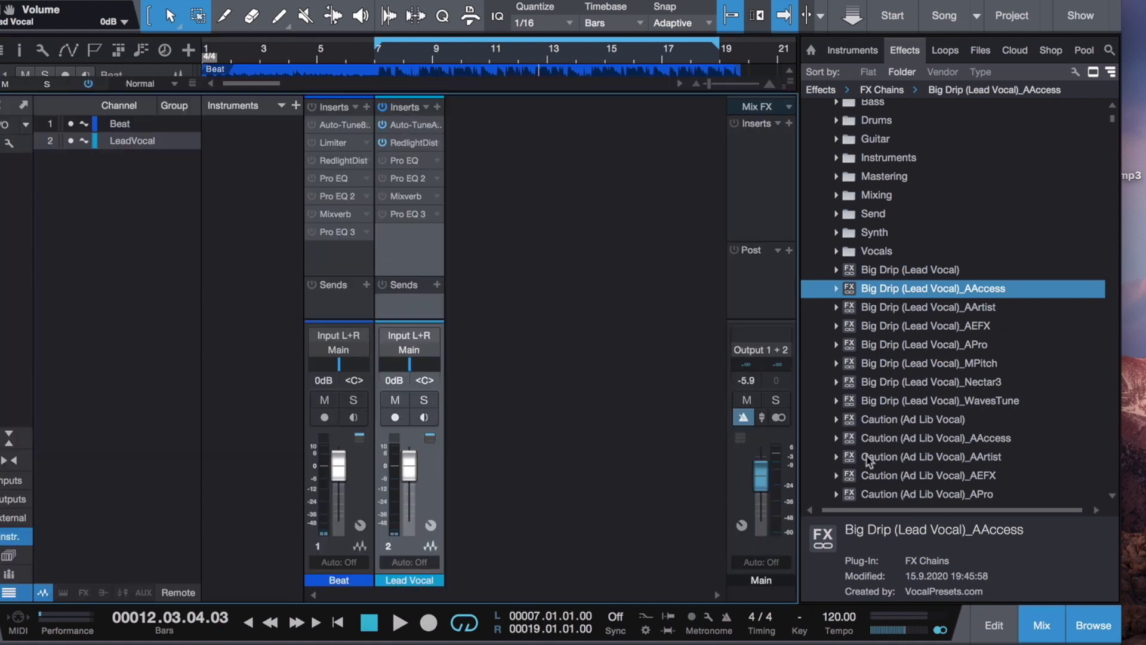
pyautogui.doubleClick(400, 122)
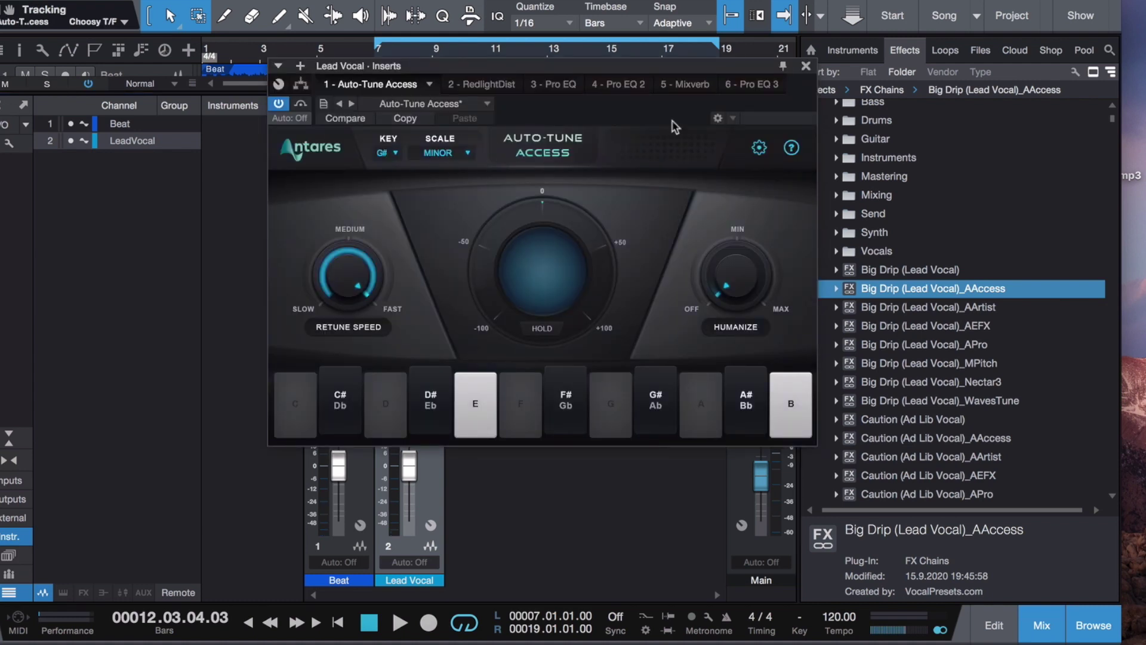
pyautogui.click(806, 67)
pyautogui.doubleClick(418, 142)
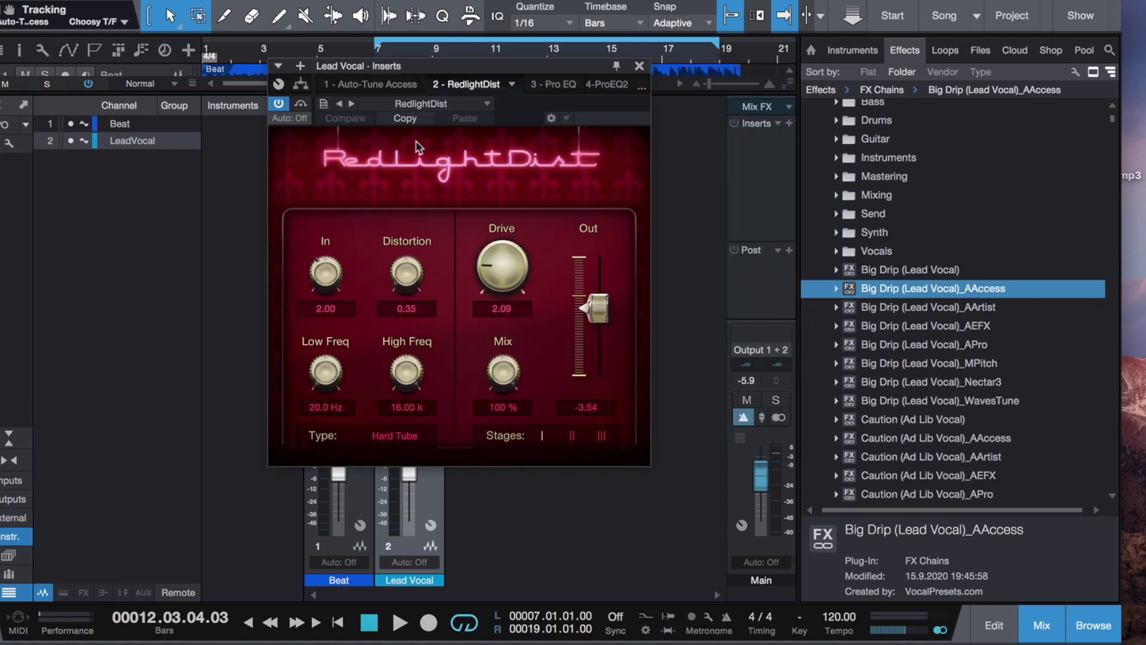
pyautogui.click(640, 67)
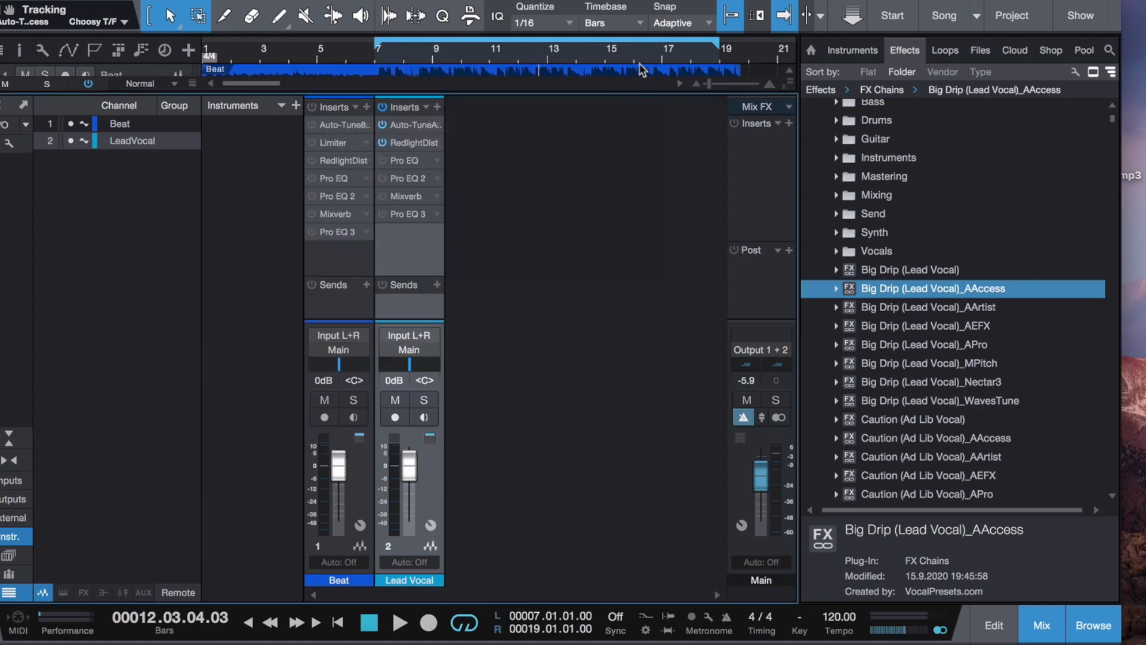
# Open the first Pro EQ insert on the Lead Vocal channel and place its window beside the channel strips
pyautogui.doubleClick(406, 161)
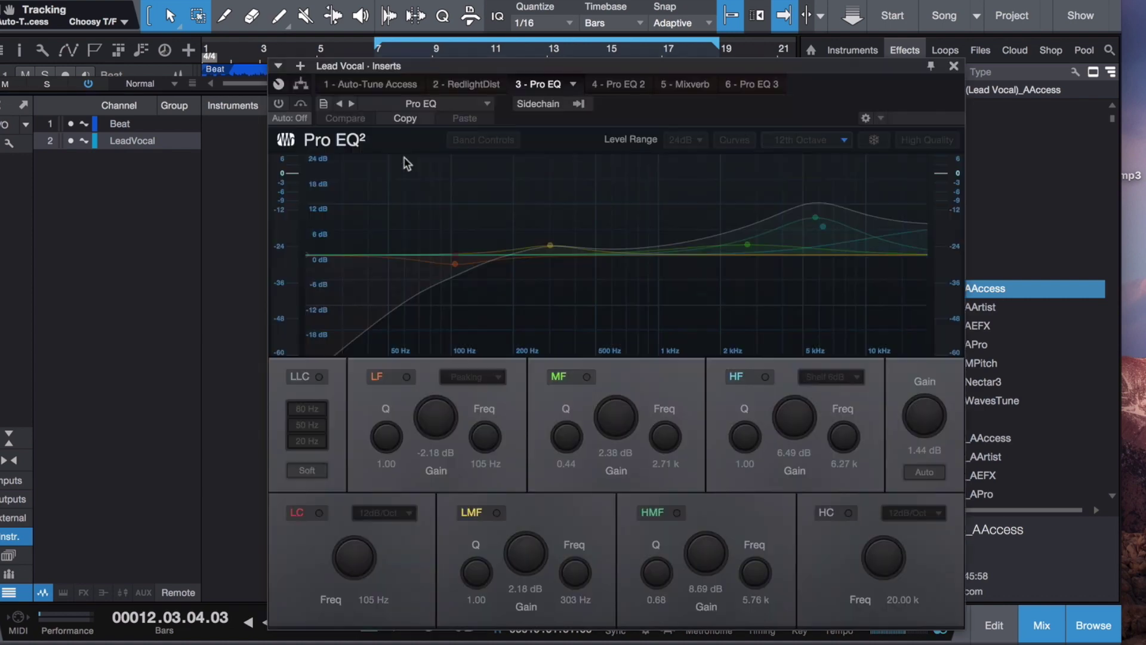
pyautogui.moveTo(446, 67); pyautogui.dragTo(682, 52)
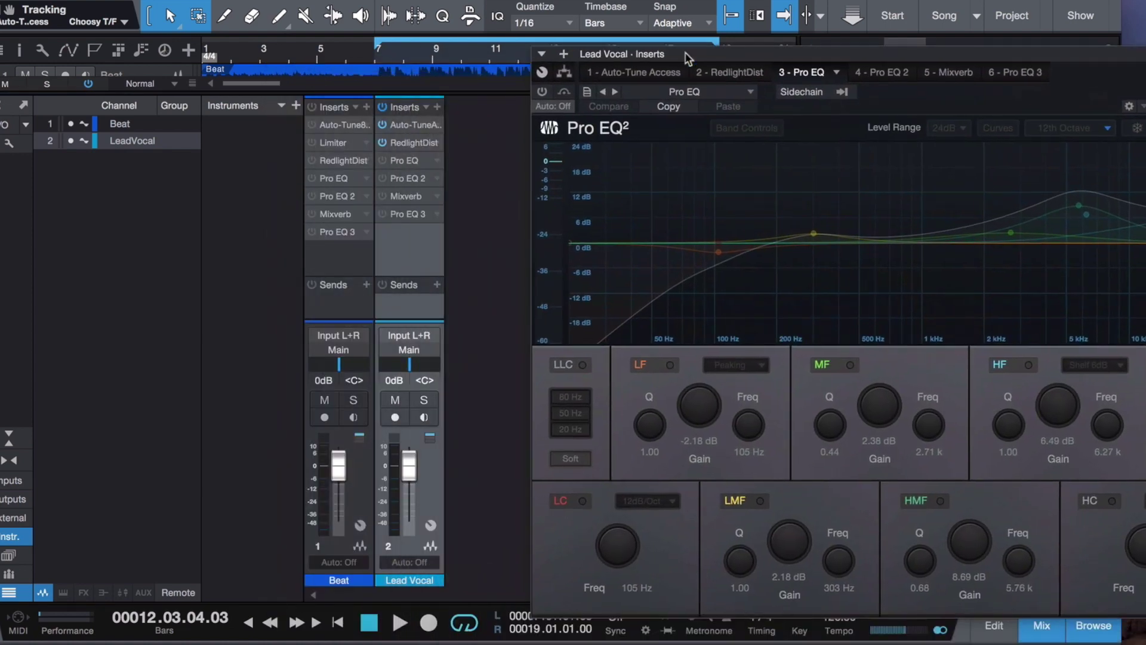
pyautogui.moveTo(643, 58); pyautogui.dragTo(427, 36)
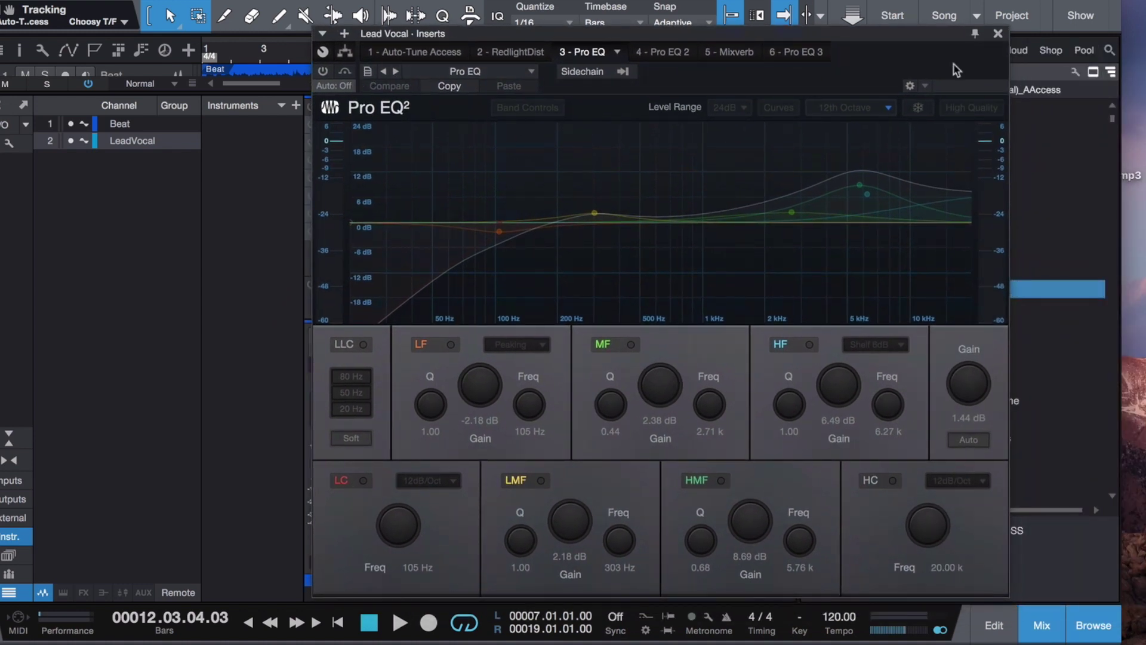
pyautogui.moveTo(636, 38); pyautogui.dragTo(764, 35)
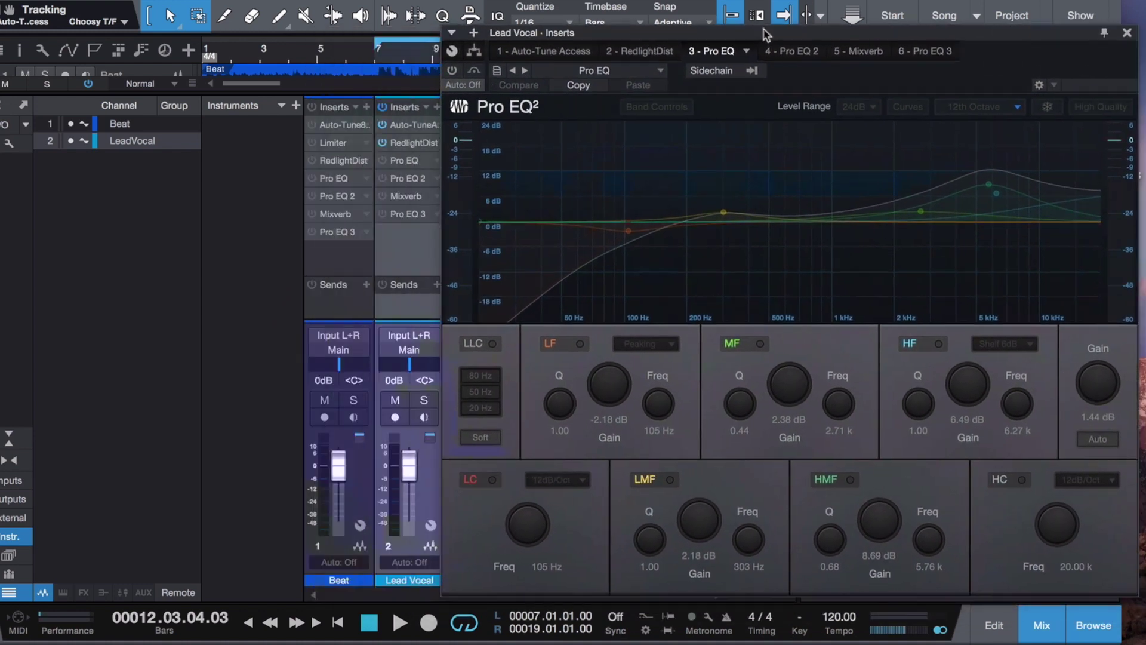
# Activate Pro EQ on the Lead Vocal channel, comparing it with the bypassed sound during playback
pyautogui.click(383, 160)
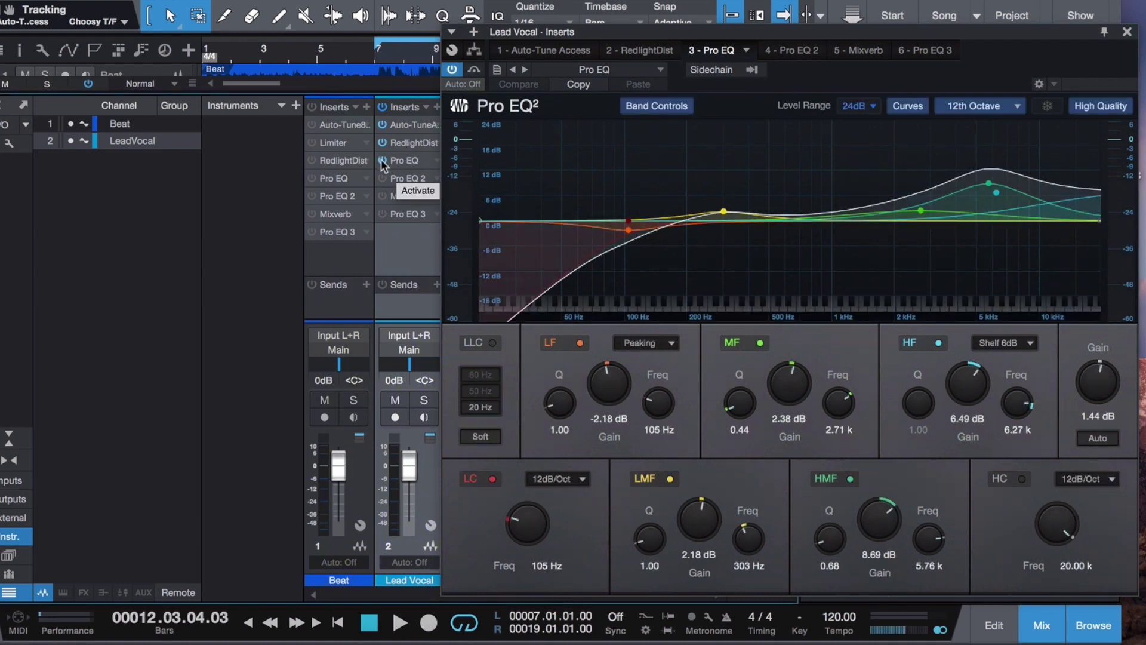
pyautogui.click(383, 160)
pyautogui.press('space')
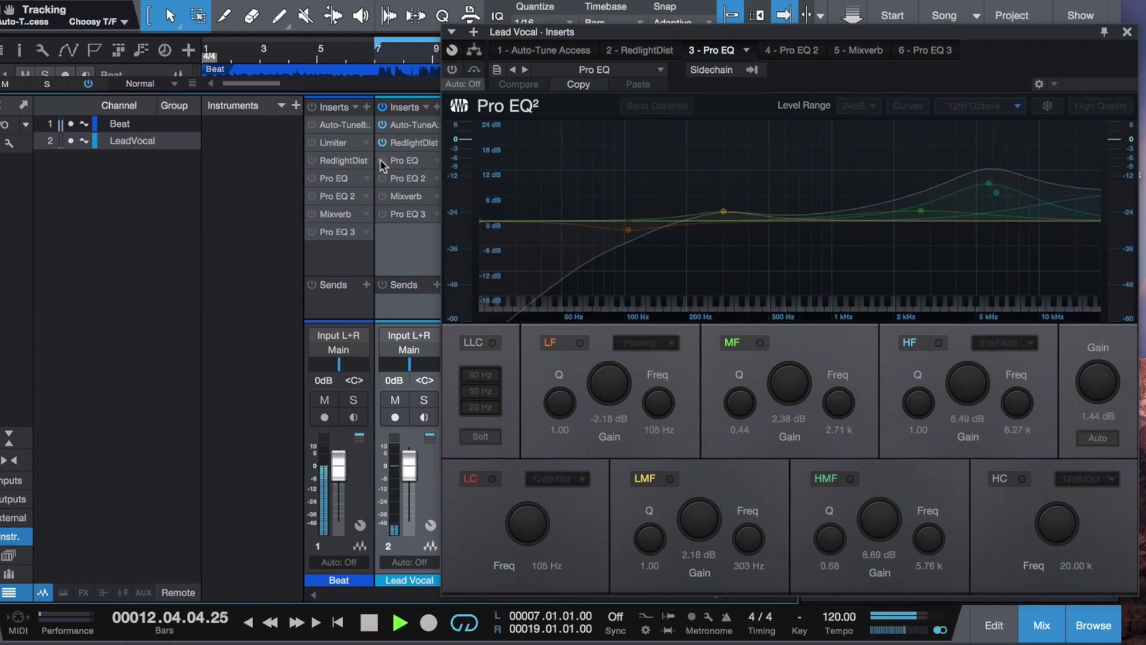
pyautogui.click(383, 160)
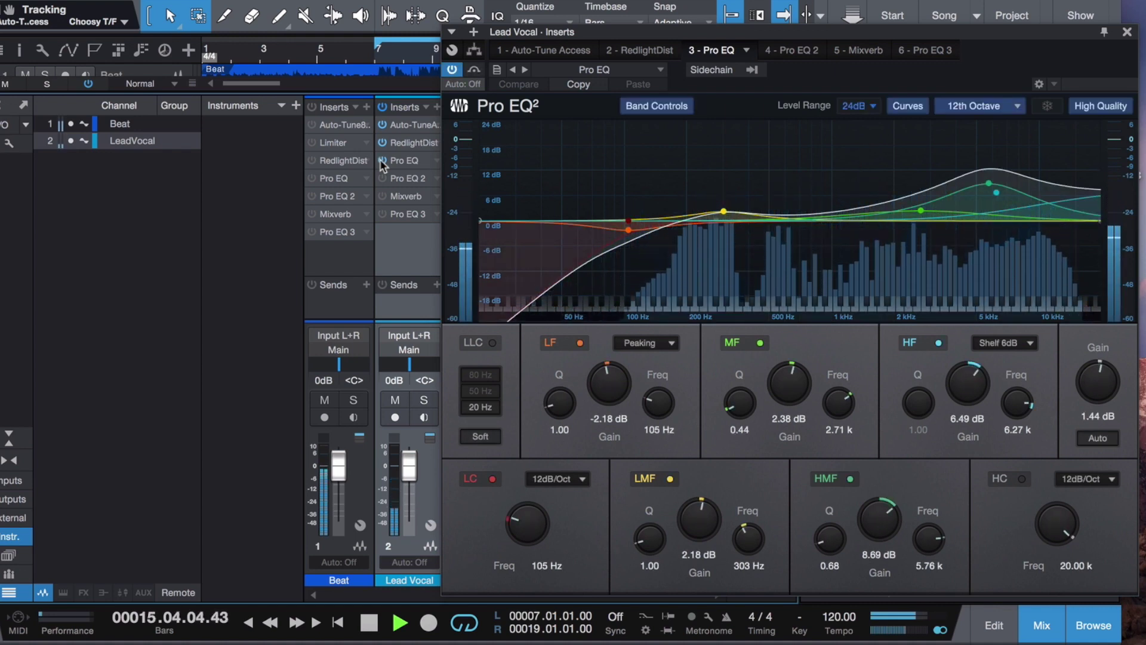
# Turn off the LF, LC, LMF, MF, HMF and HF bands in Pro EQ and stop playback
pyautogui.click(580, 343)
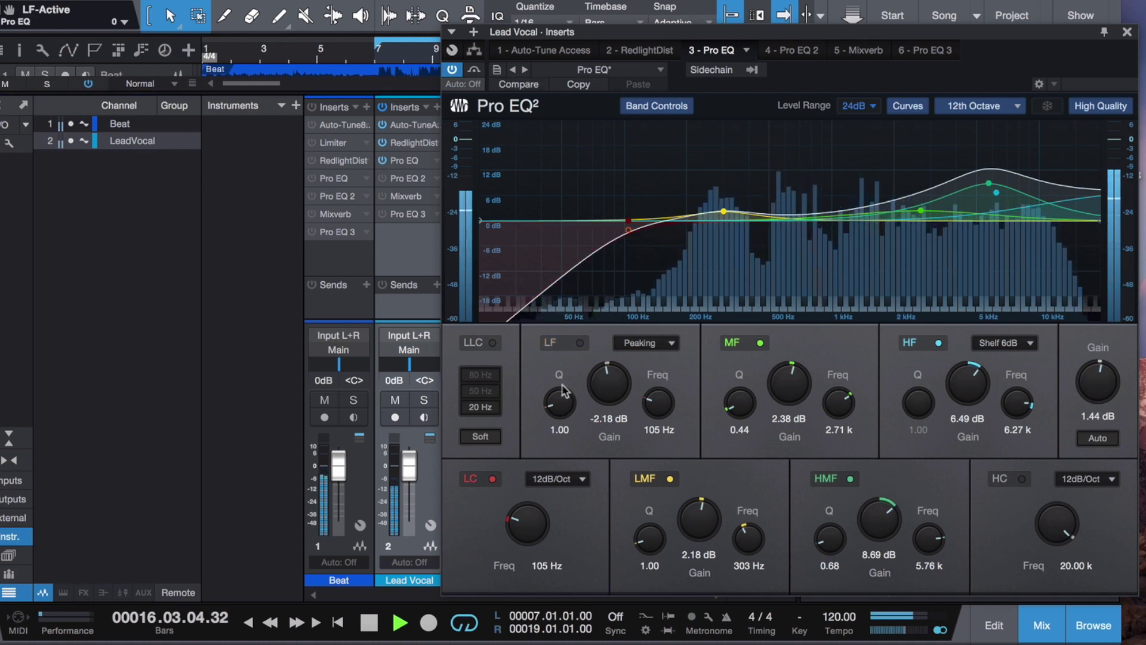
pyautogui.click(492, 479)
pyautogui.click(670, 479)
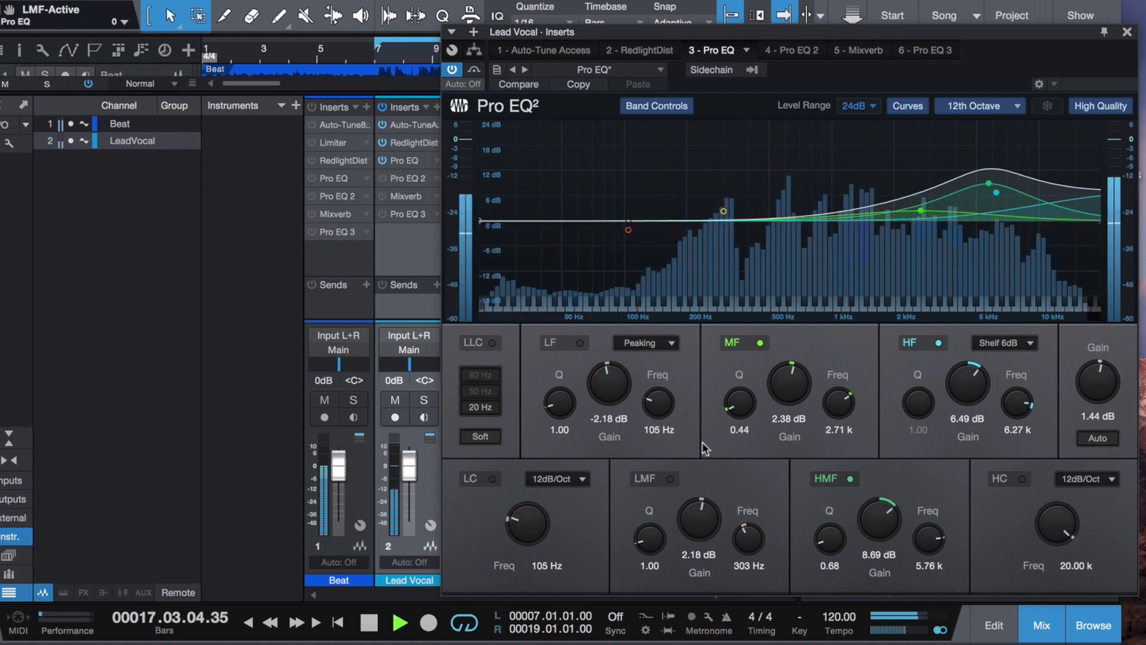
pyautogui.click(760, 343)
pyautogui.click(850, 479)
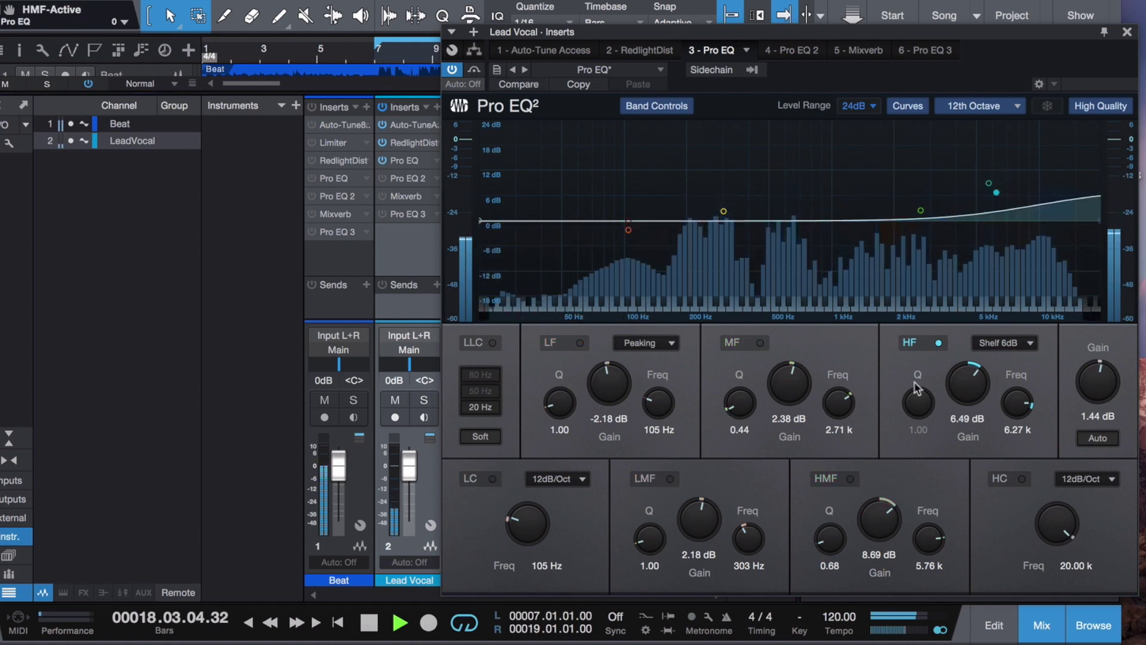
pyautogui.click(939, 343)
pyautogui.press('space')
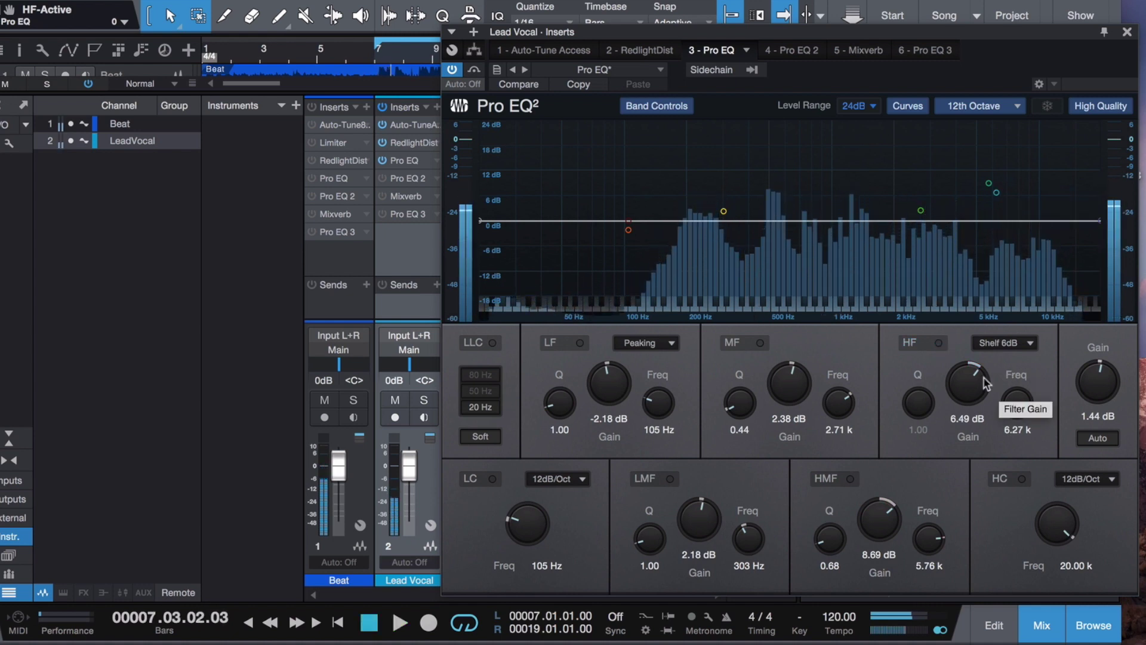
# Enable the low-cut filter and the LF band in Pro EQ, checking the curve with and without LF
pyautogui.click(493, 479)
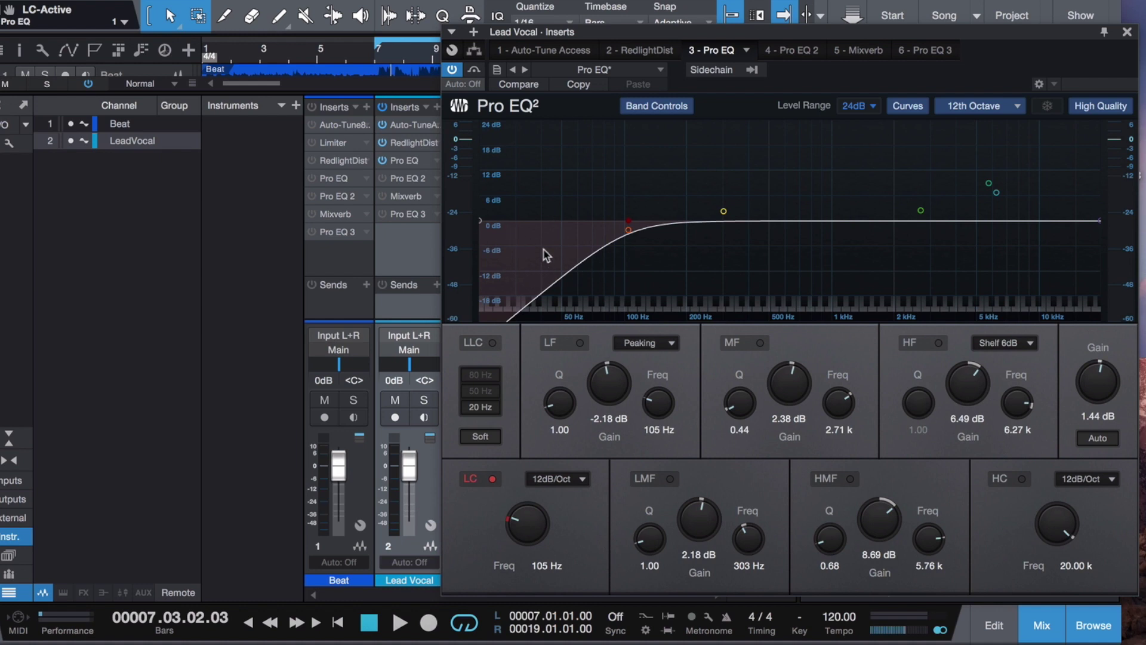
pyautogui.click(582, 343)
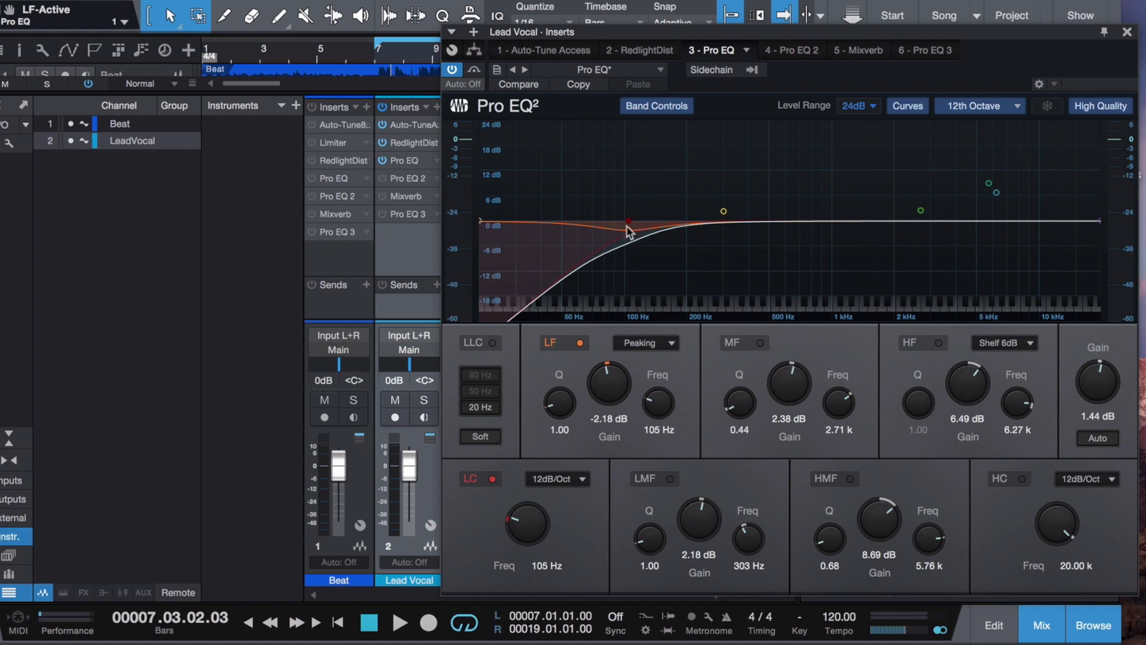
pyautogui.click(581, 341)
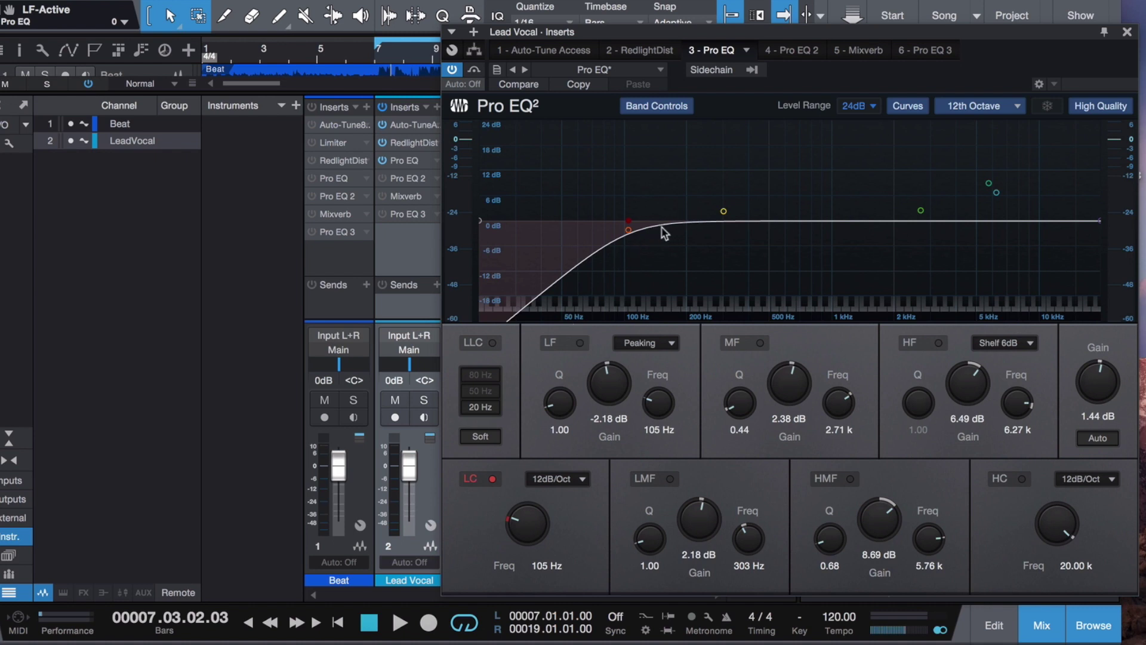
pyautogui.click(581, 343)
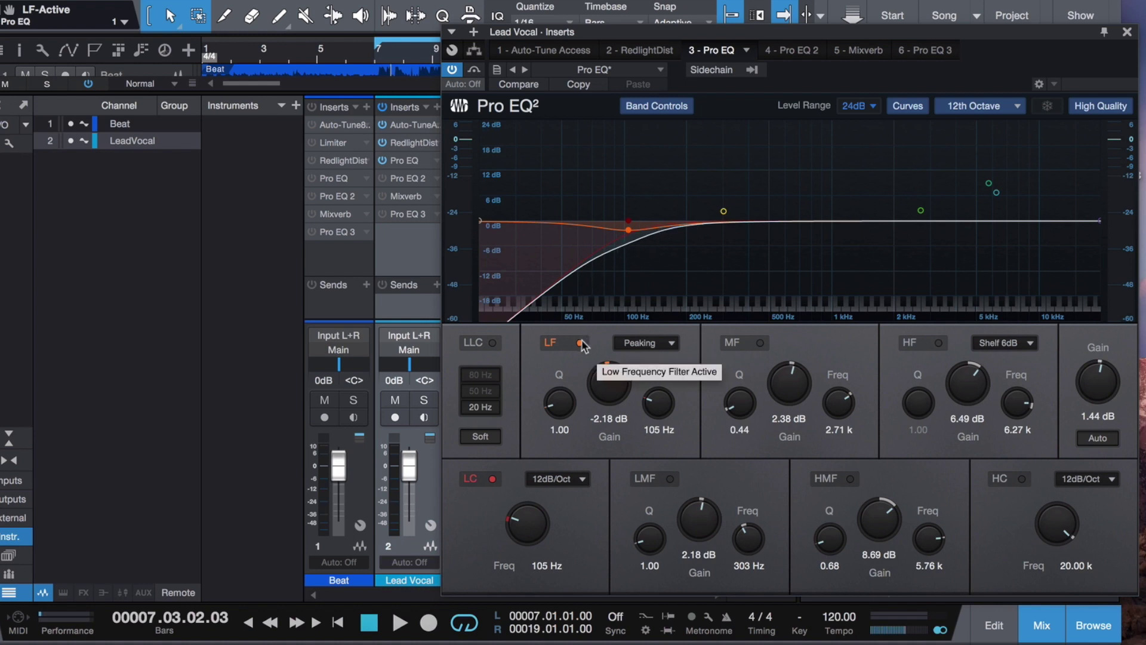
# Play the song and compare the lead vocal with Pro EQ bypassed and active, stopping playback after the comparison
pyautogui.press('space')
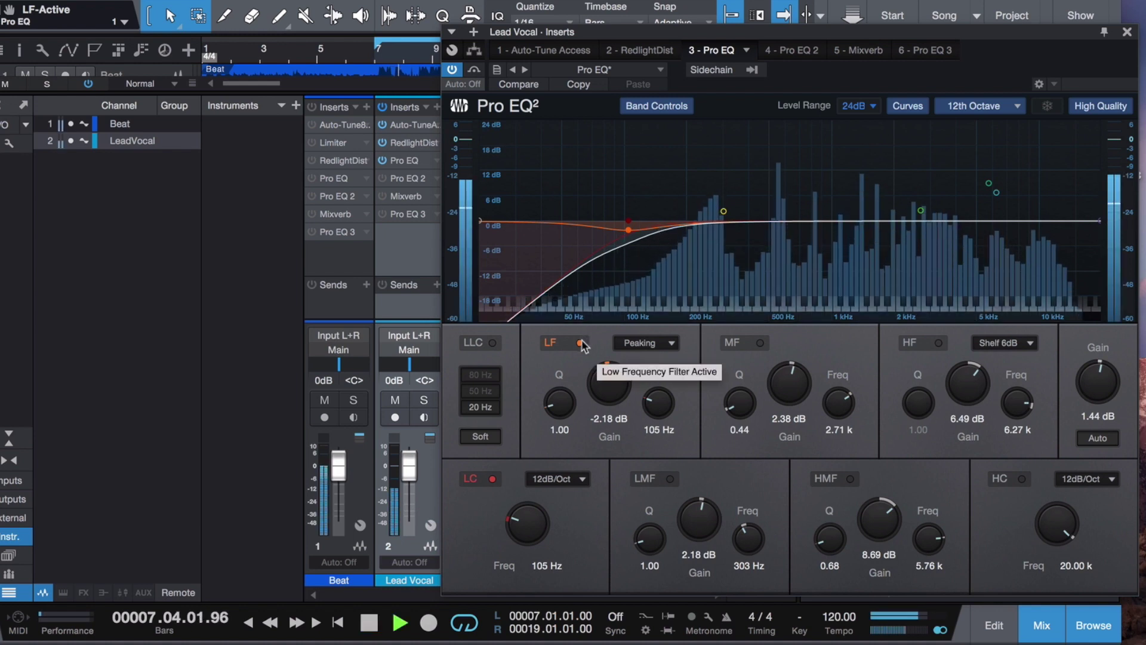
pyautogui.click(383, 160)
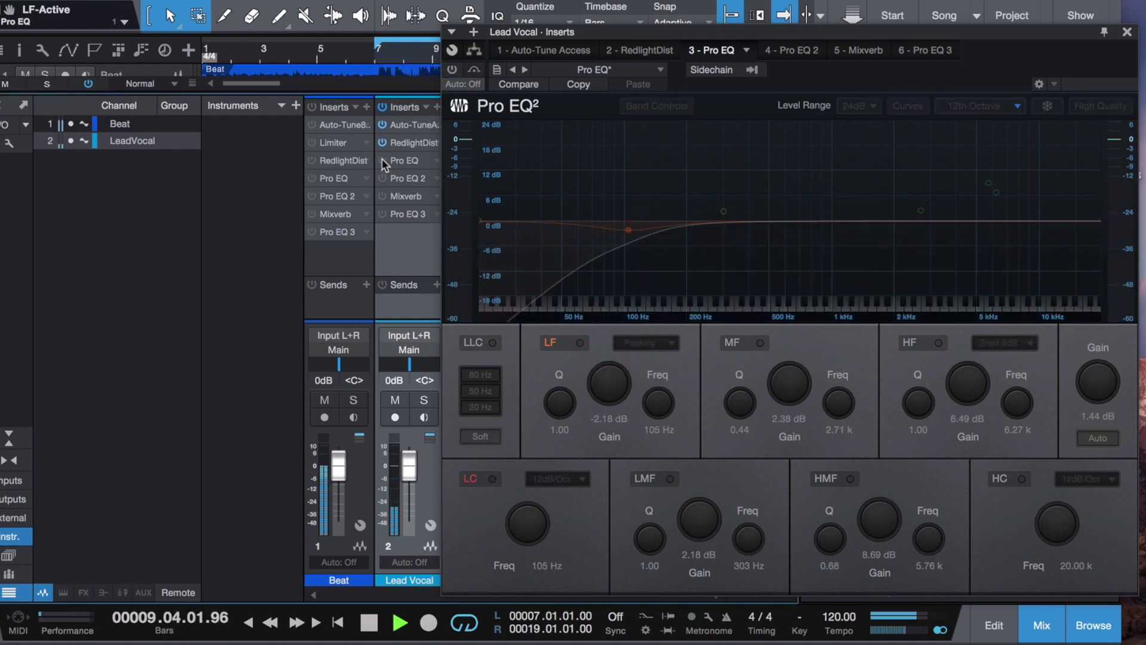
pyautogui.click(382, 160)
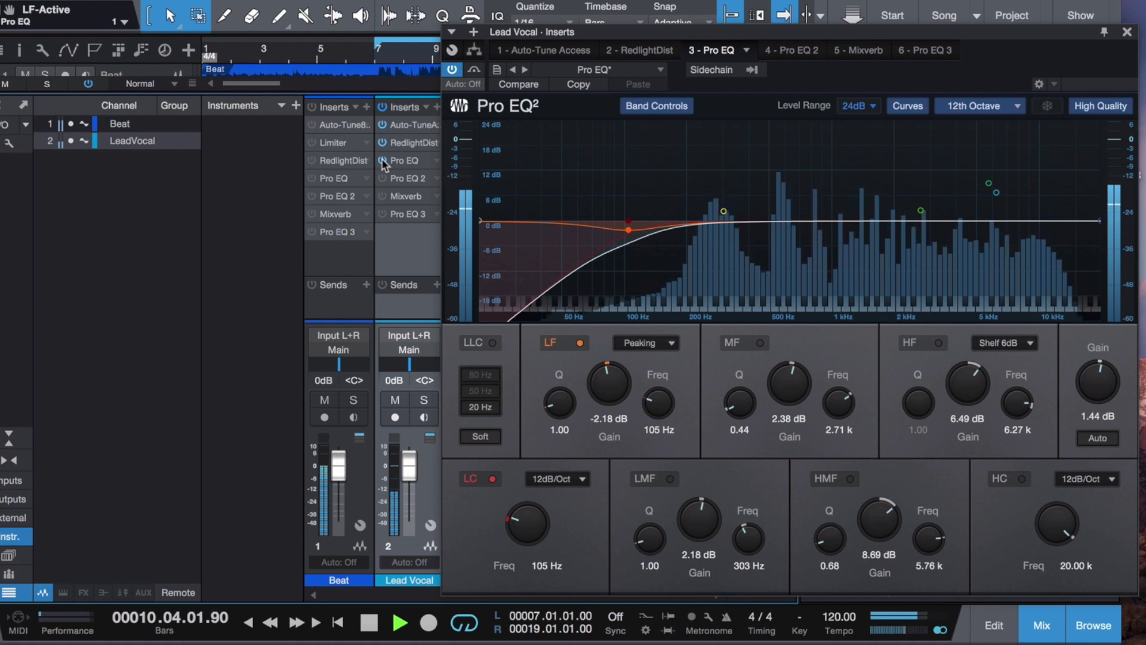
pyautogui.press('space')
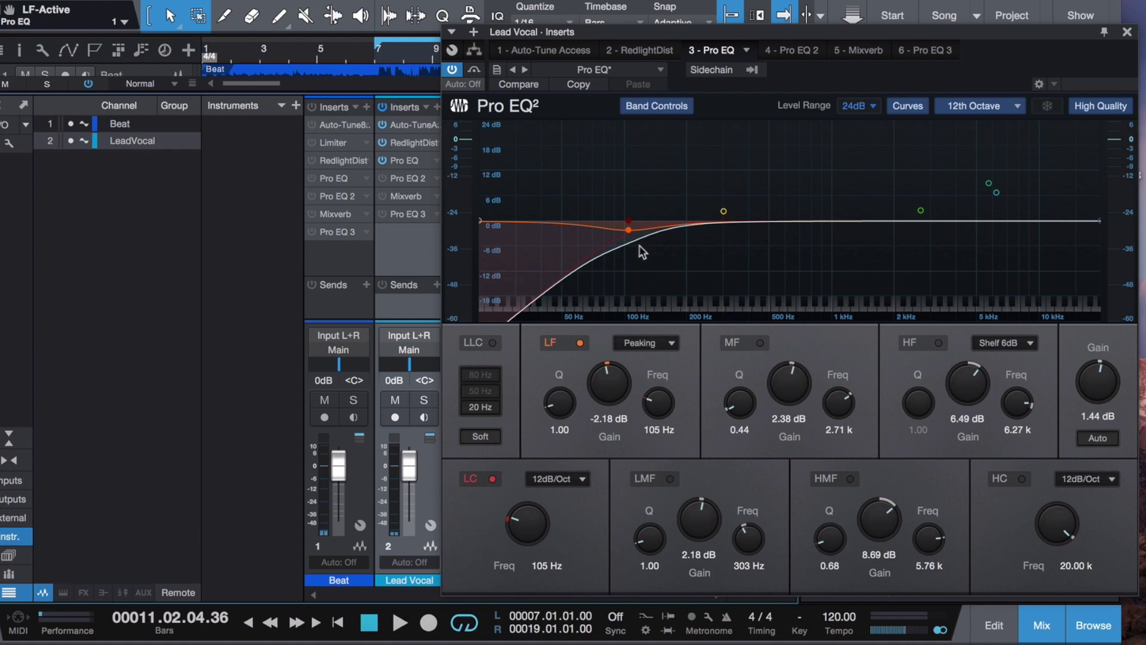
# Enable the LMF band in Pro EQ, comparing the vocal with the band off and on, and leave it on with playback stopped
pyautogui.click(670, 479)
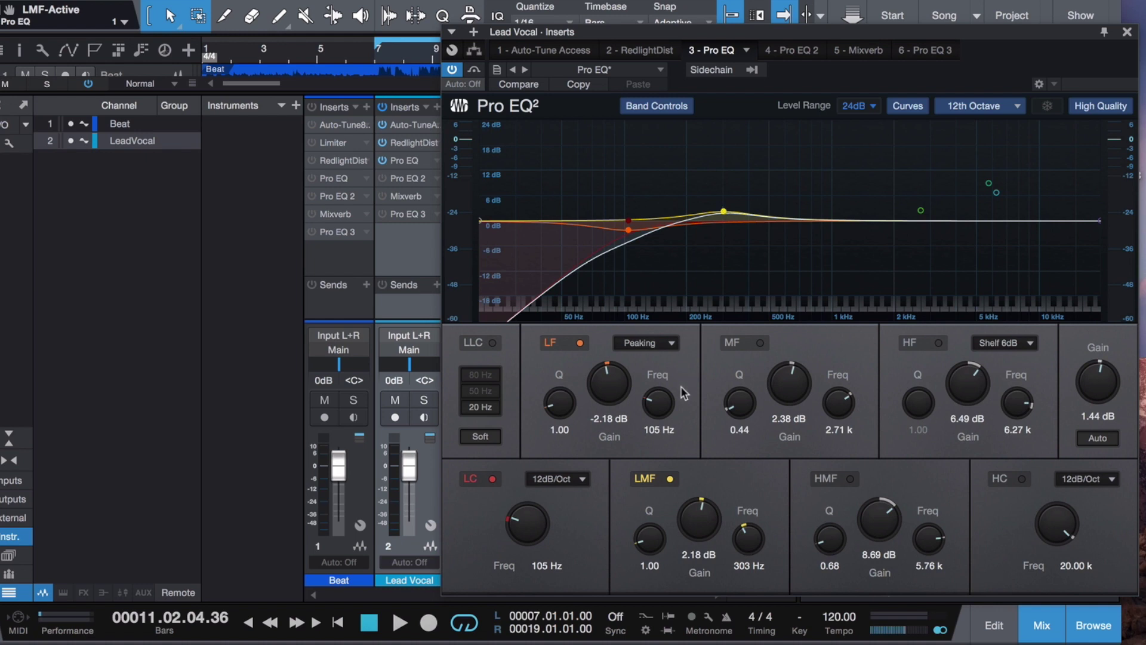
pyautogui.press('space')
pyautogui.click(670, 478)
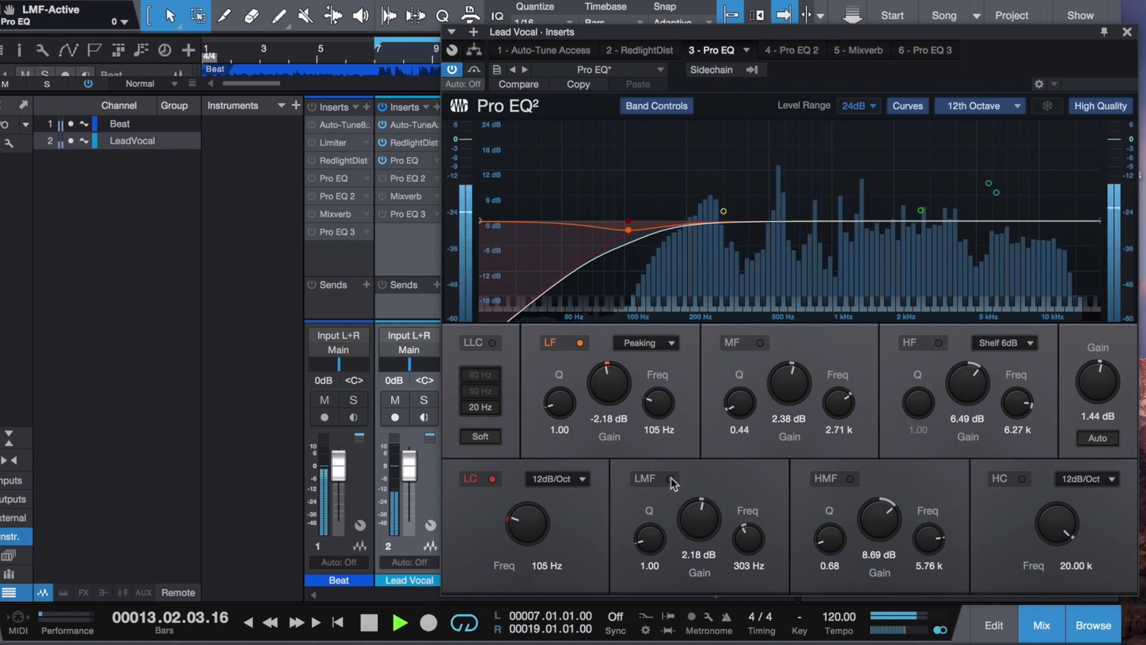
pyautogui.click(671, 478)
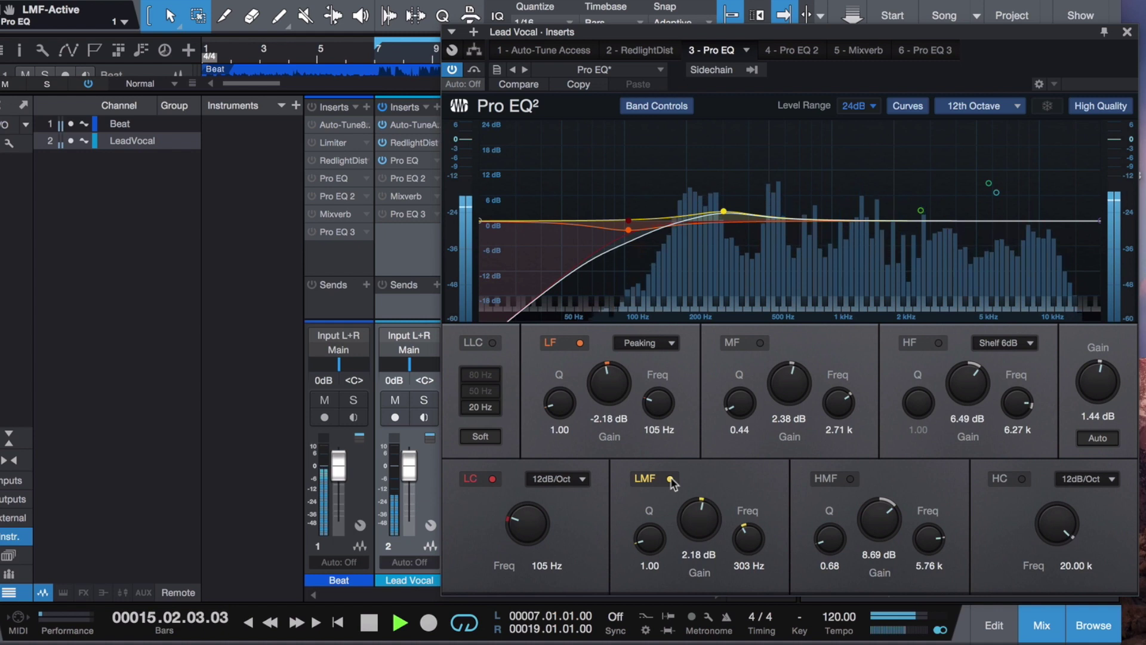
pyautogui.press('space')
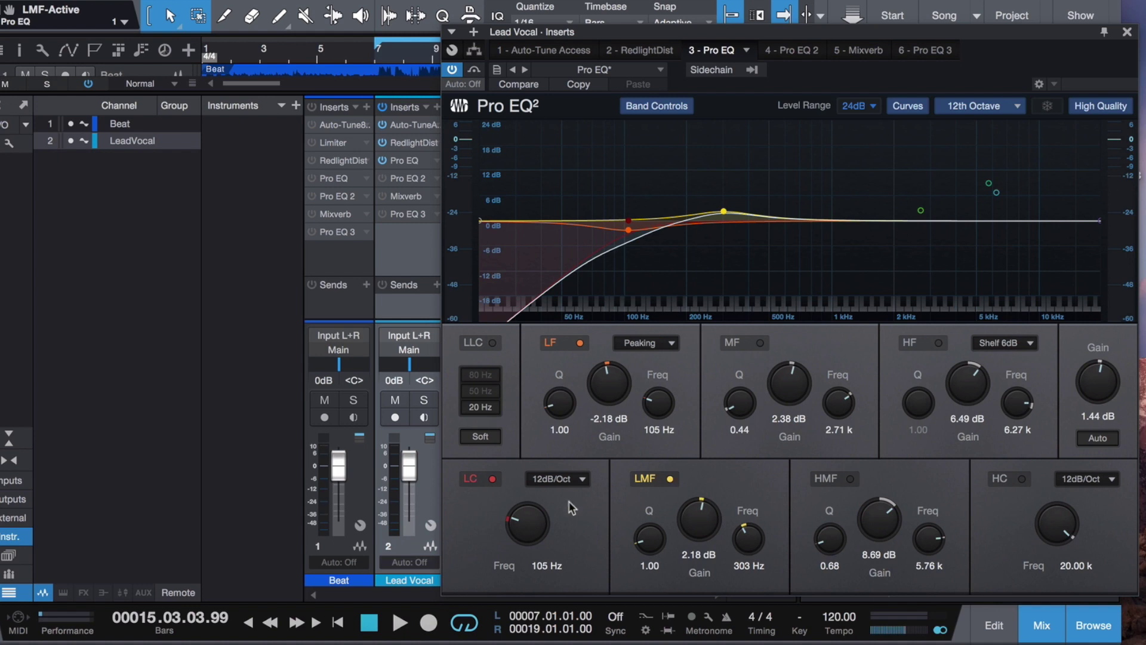
pyautogui.click(671, 479)
pyautogui.click(672, 479)
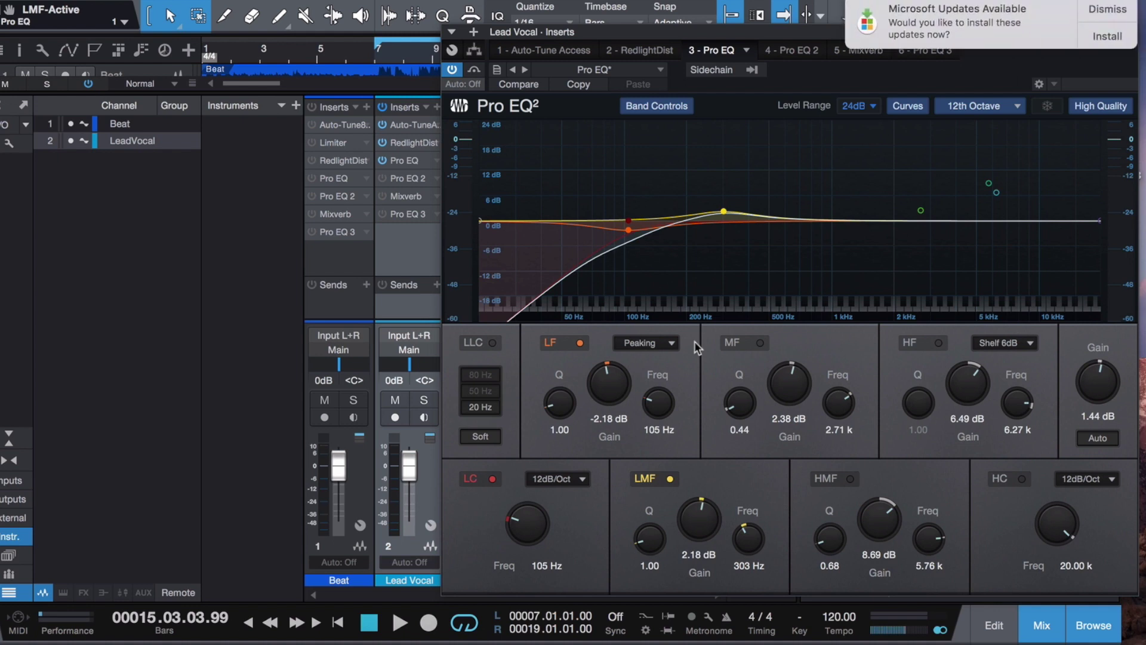
# Dismiss the Microsoft Updates notification and enable the MF band in Pro EQ, comparing the vocal with it off and on during playback
pyautogui.click(1108, 9)
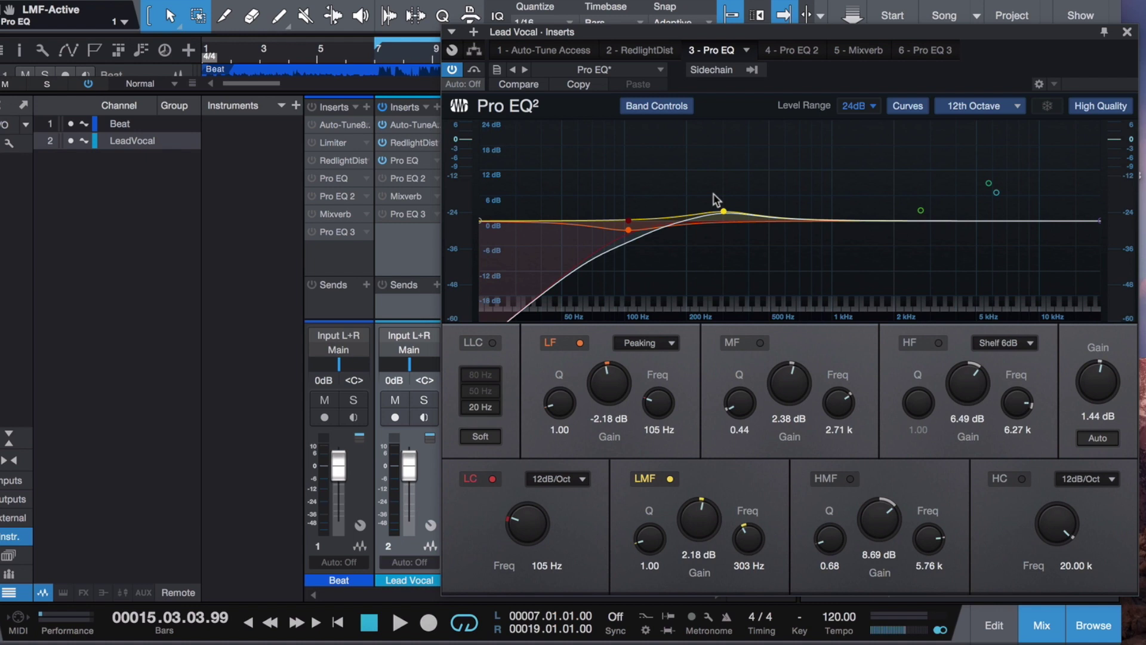
pyautogui.click(759, 344)
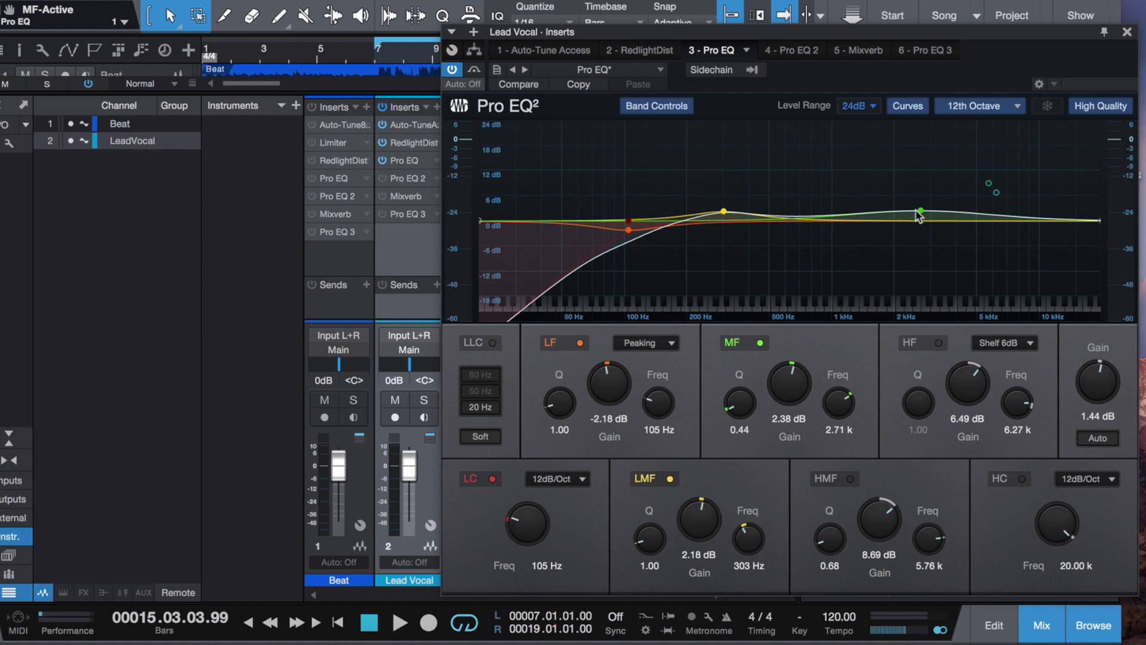
pyautogui.press('space')
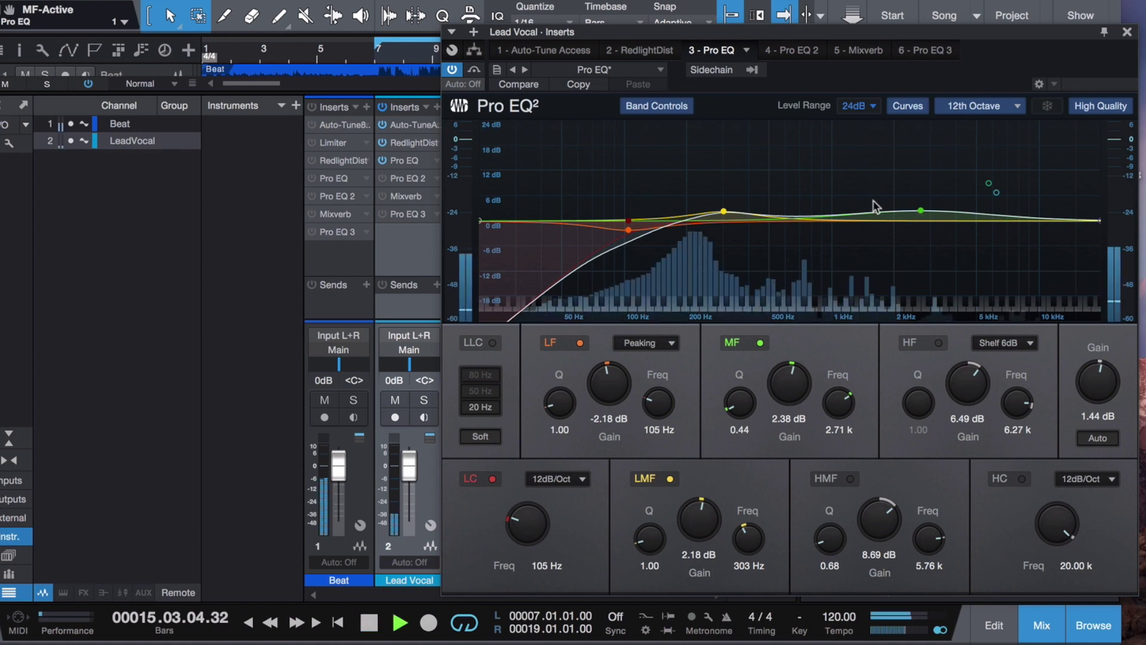
pyautogui.click(761, 342)
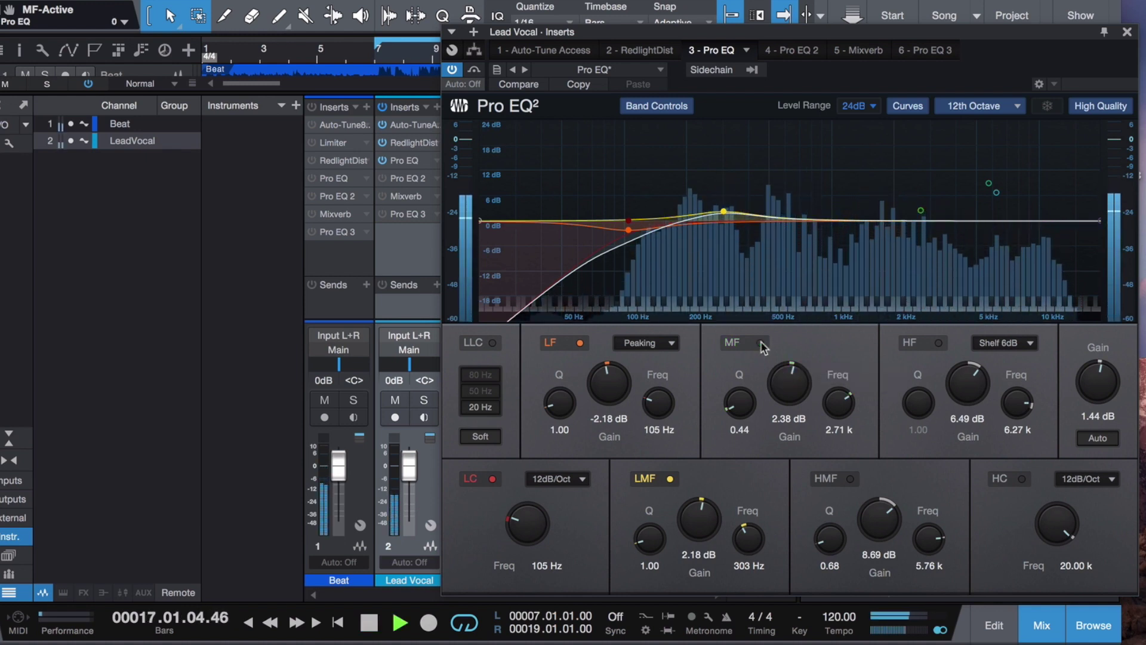
pyautogui.click(761, 342)
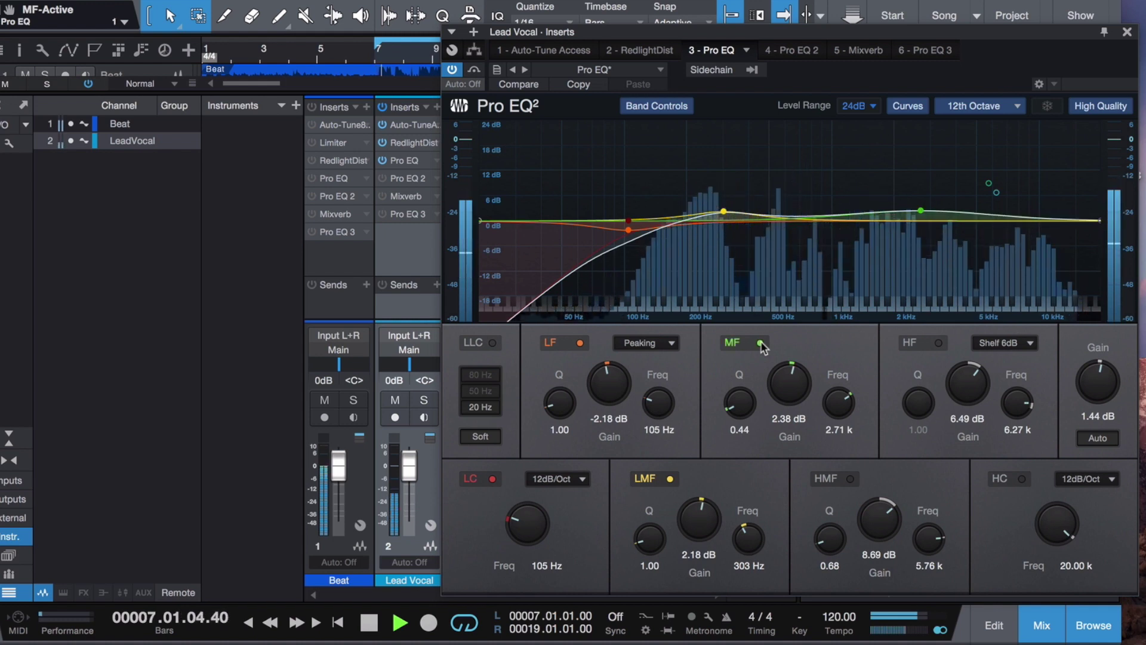
# Compare the vocal with the MF band off and on once more, leave it on and stop playback
pyautogui.click(760, 342)
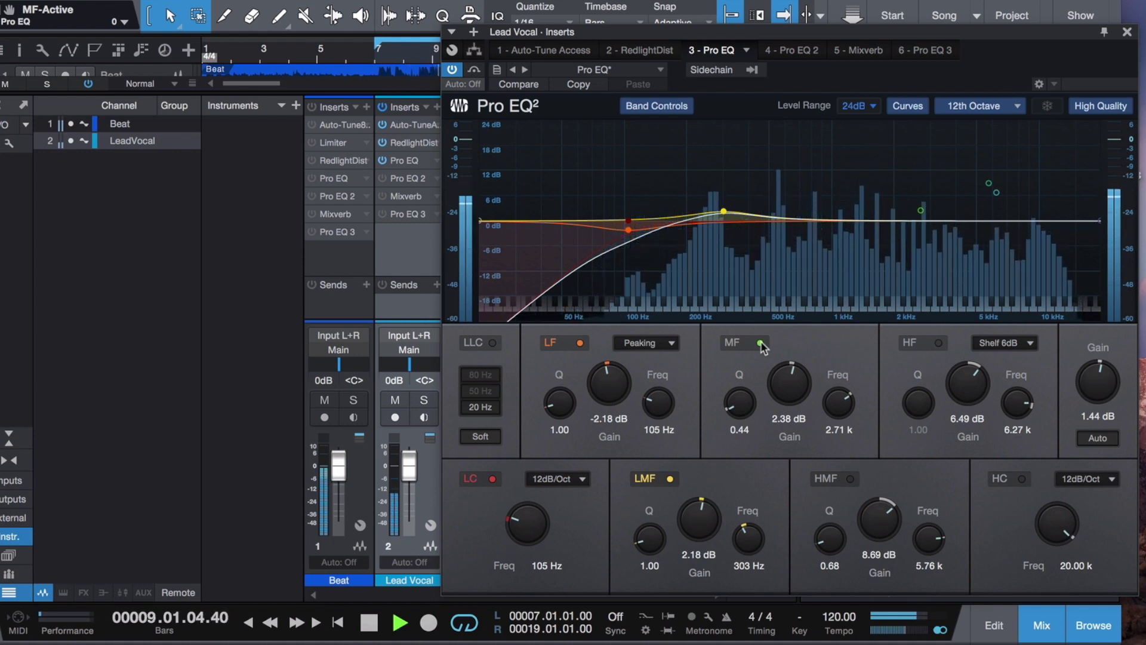
pyautogui.click(761, 342)
pyautogui.press('space')
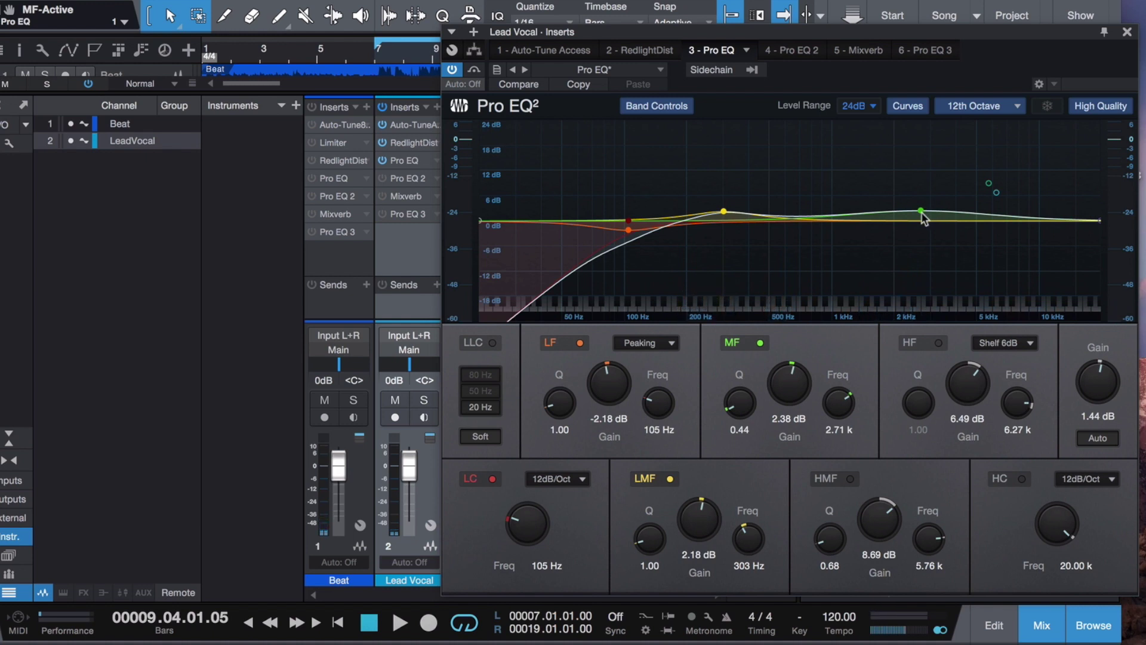
# Preview the Pro EQ curve with the HMF and HF bands enabled, toggle MF off and on, and switch HMF and HF off again
pyautogui.click(851, 478)
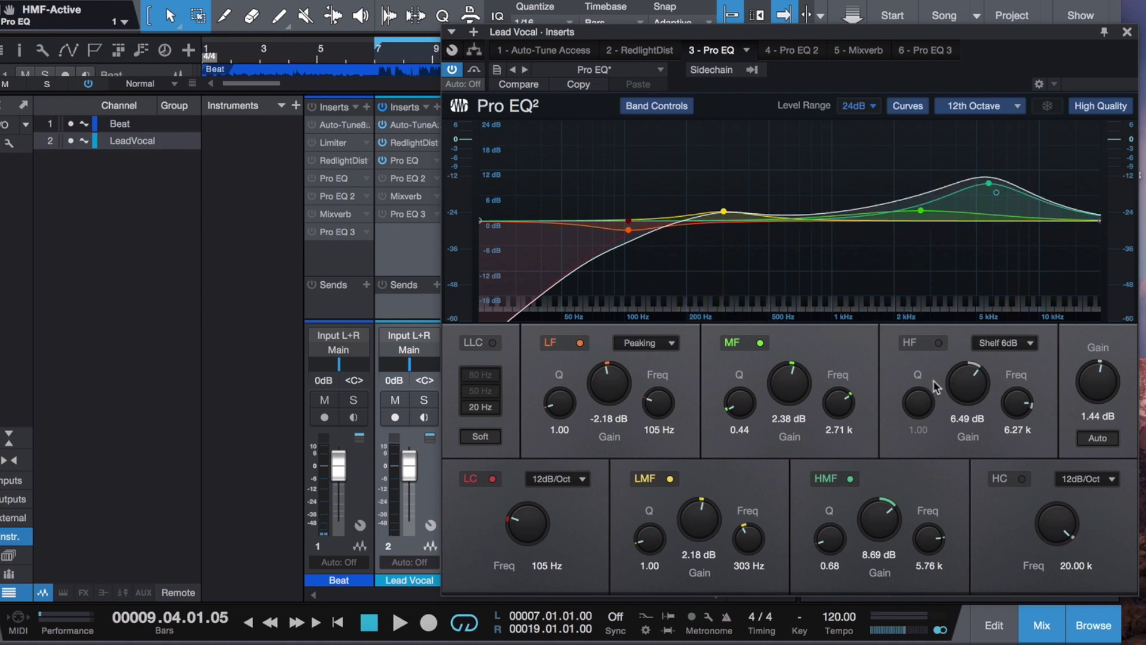
pyautogui.click(939, 343)
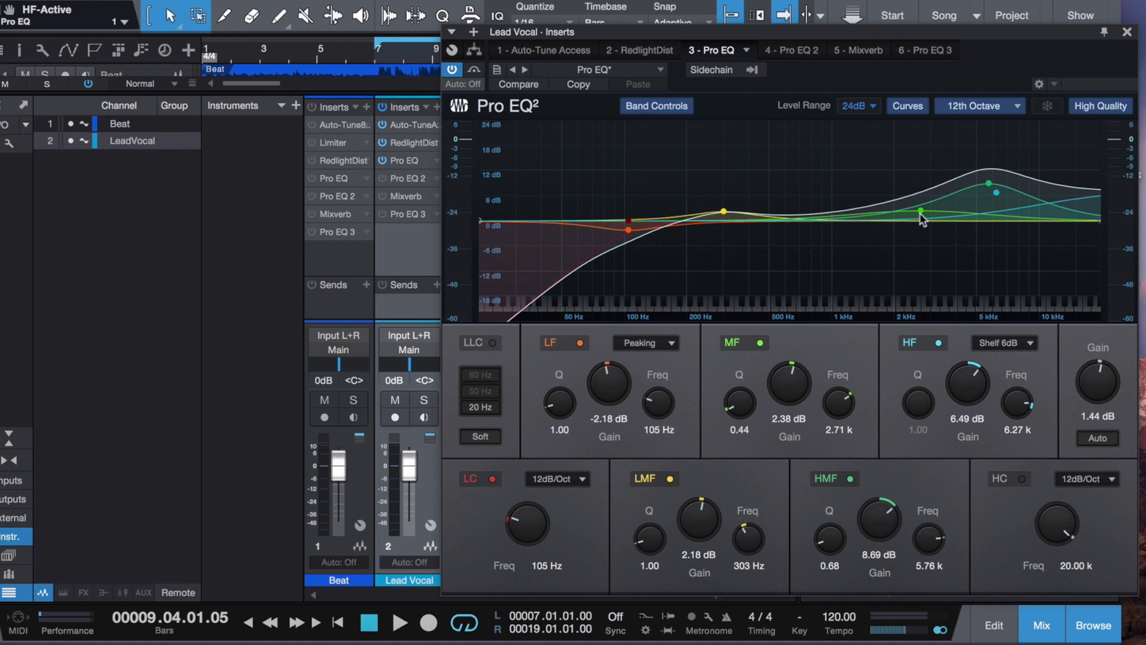
pyautogui.click(761, 344)
pyautogui.click(760, 344)
pyautogui.click(938, 343)
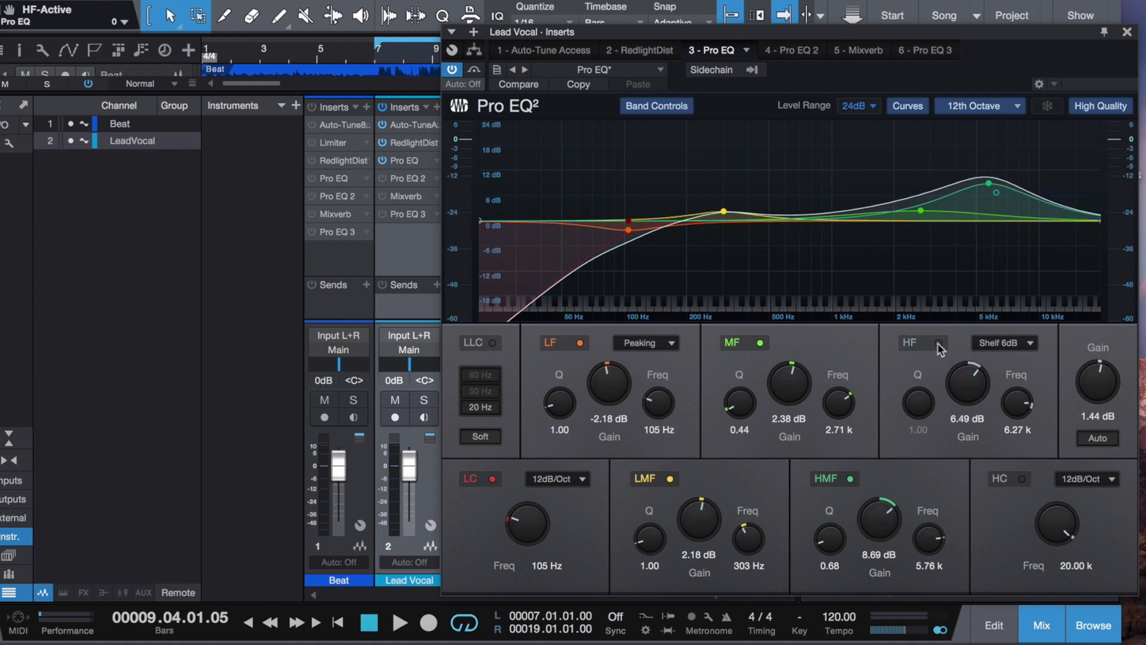
pyautogui.click(850, 479)
# Enable the HMF and HF bands in Pro EQ during playback, and replay the vocal with all these bands active before stopping
pyautogui.press('space')
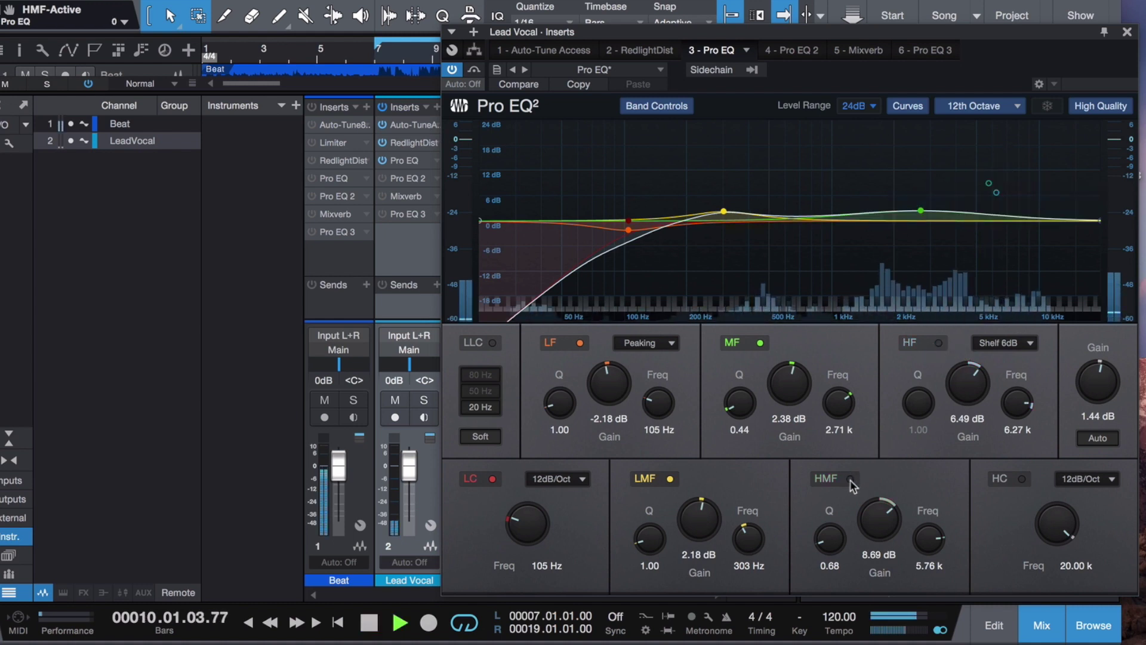
pyautogui.click(851, 479)
pyautogui.click(939, 343)
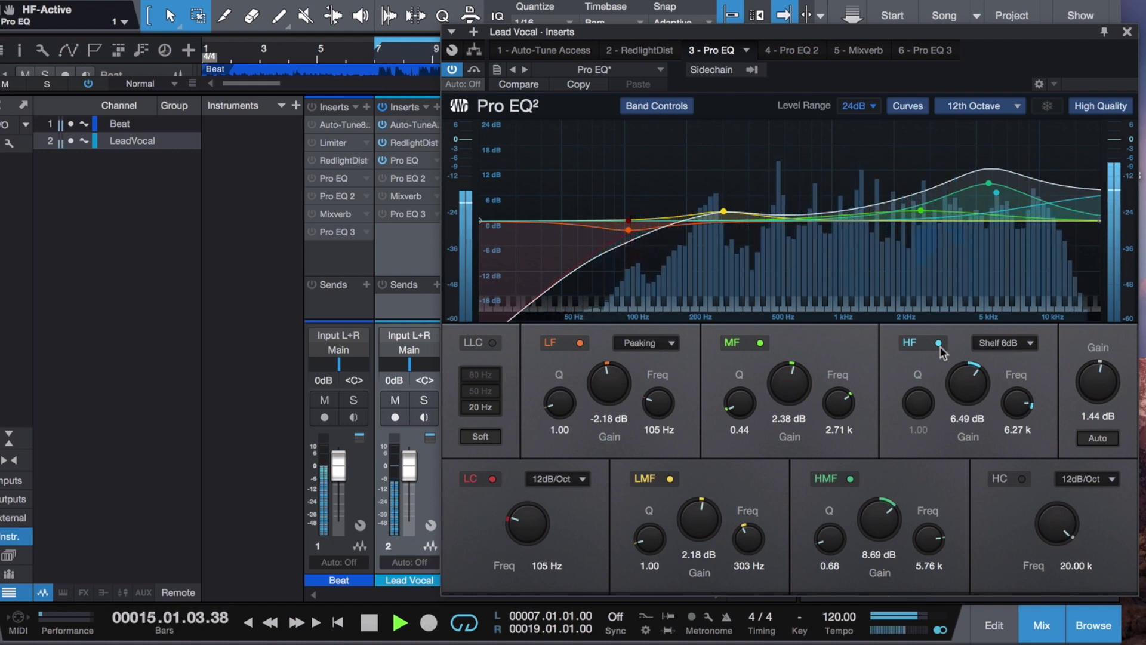
pyautogui.press('space')
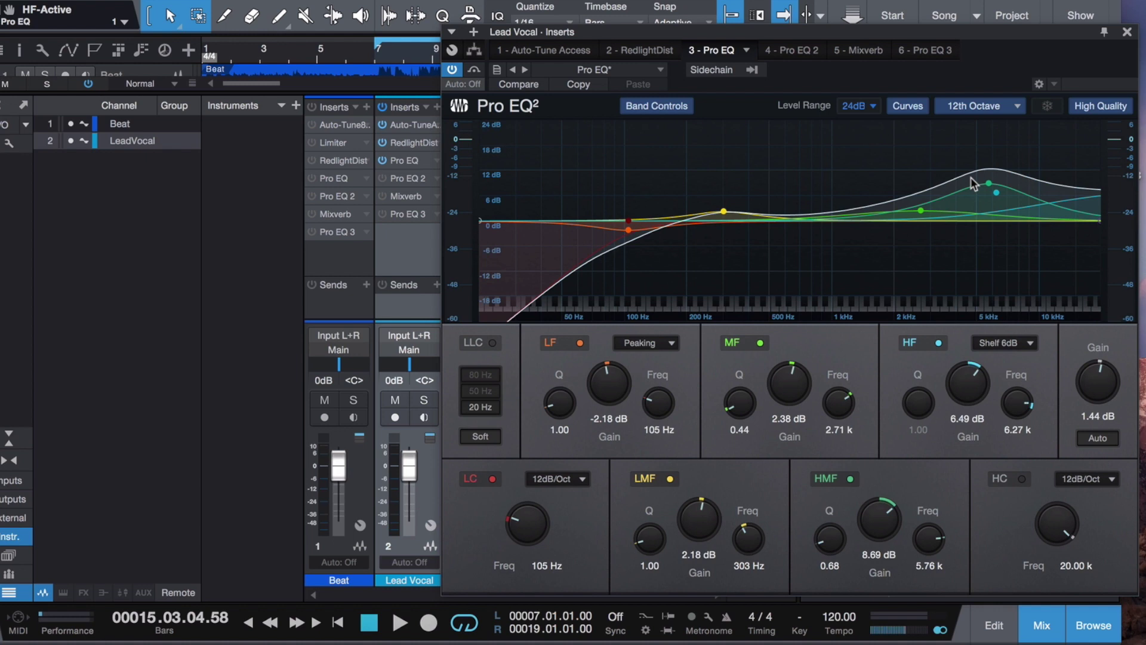
pyautogui.press('space')
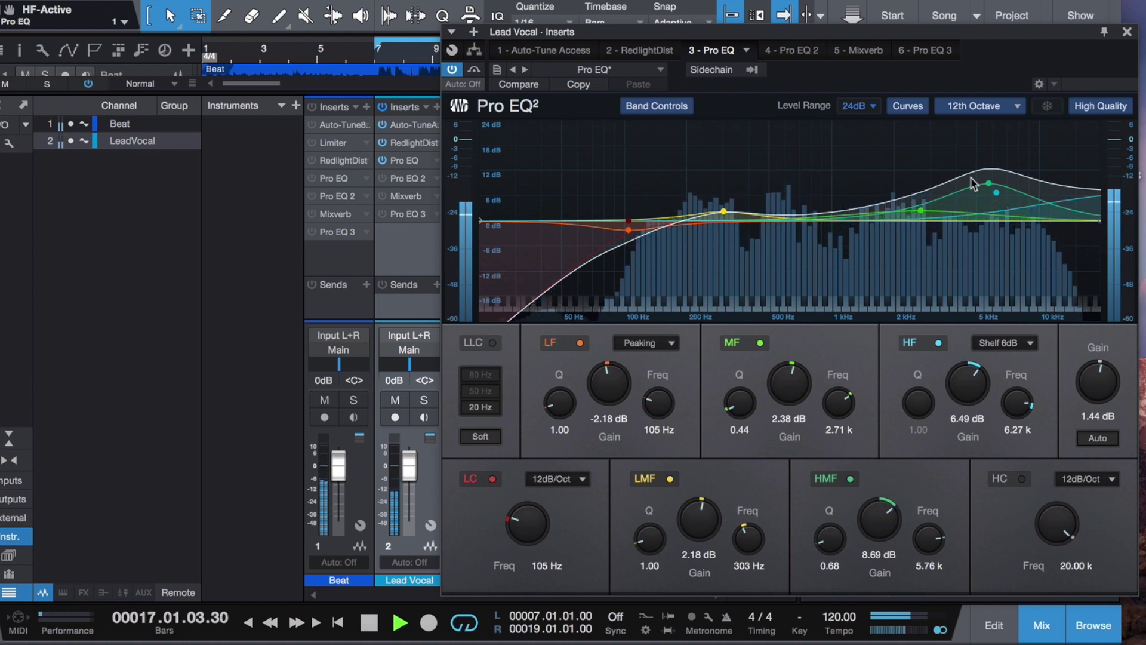
pyautogui.press('space')
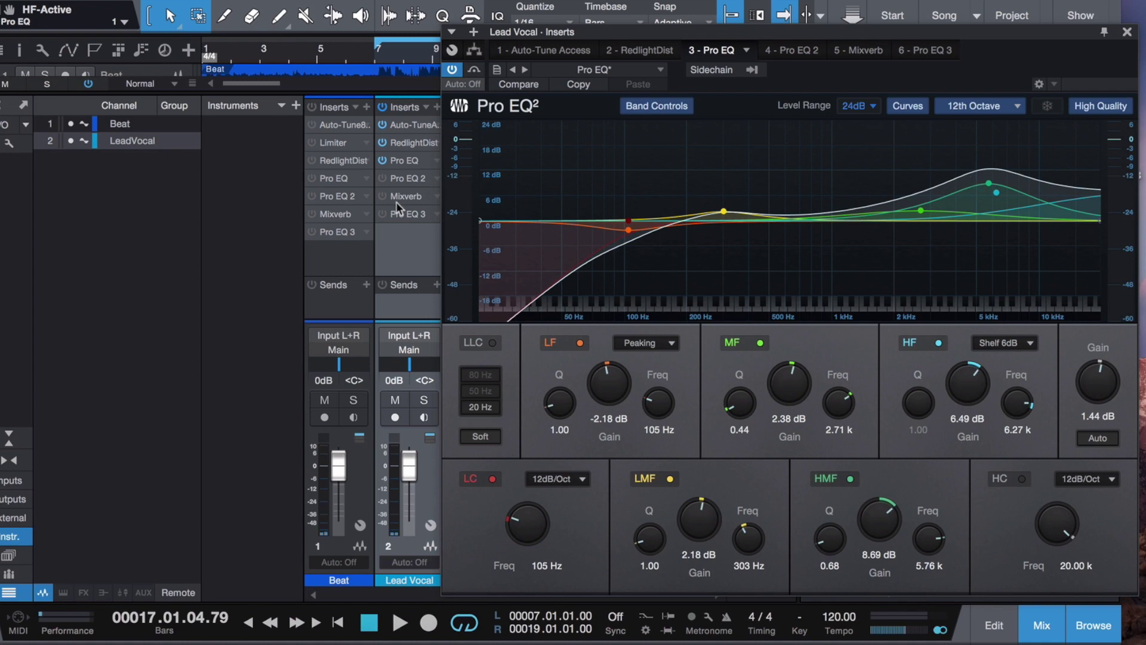
# Close the Pro EQ window, open Pro EQ 2 from the lead vocal's inserts and activate it
pyautogui.click(1128, 31)
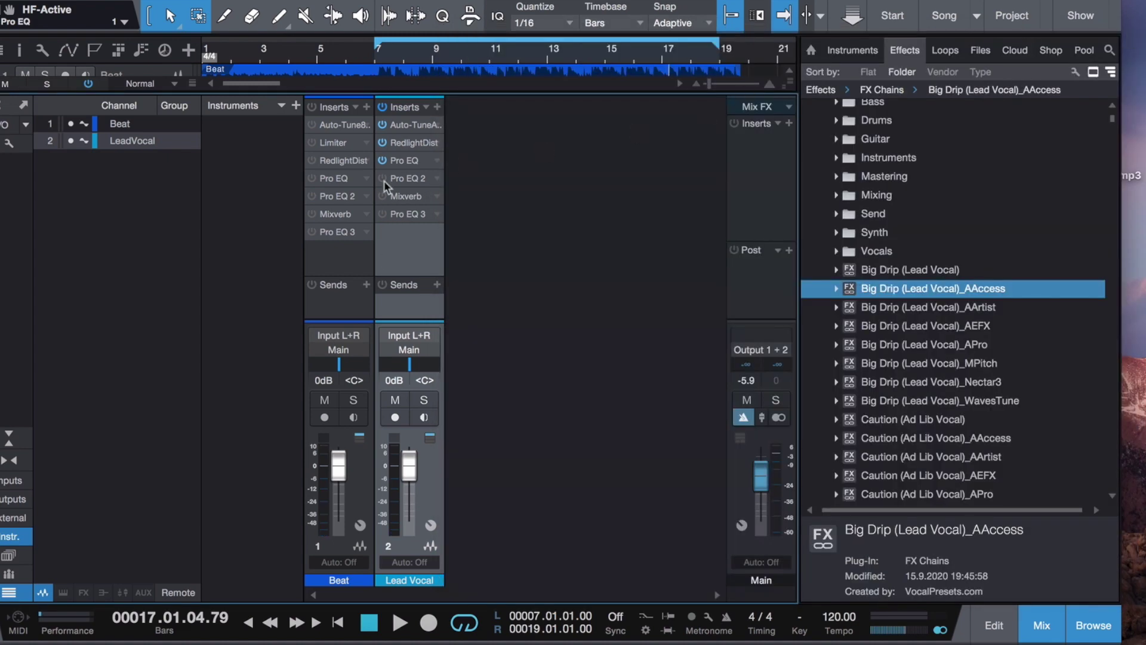
pyautogui.click(406, 178)
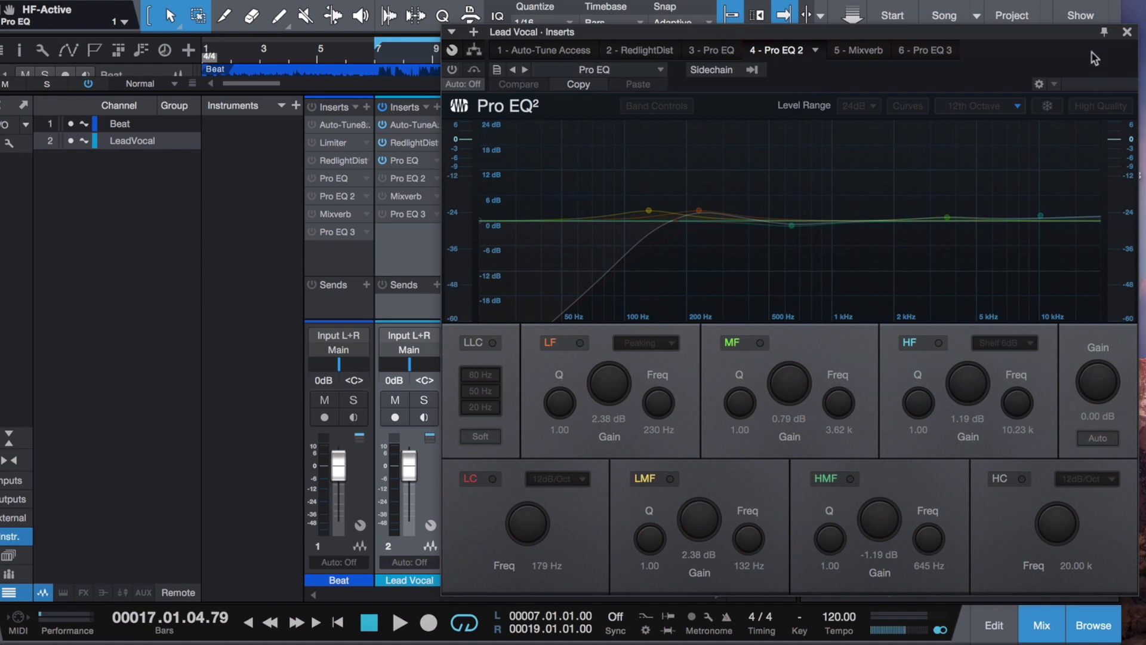
pyautogui.click(382, 177)
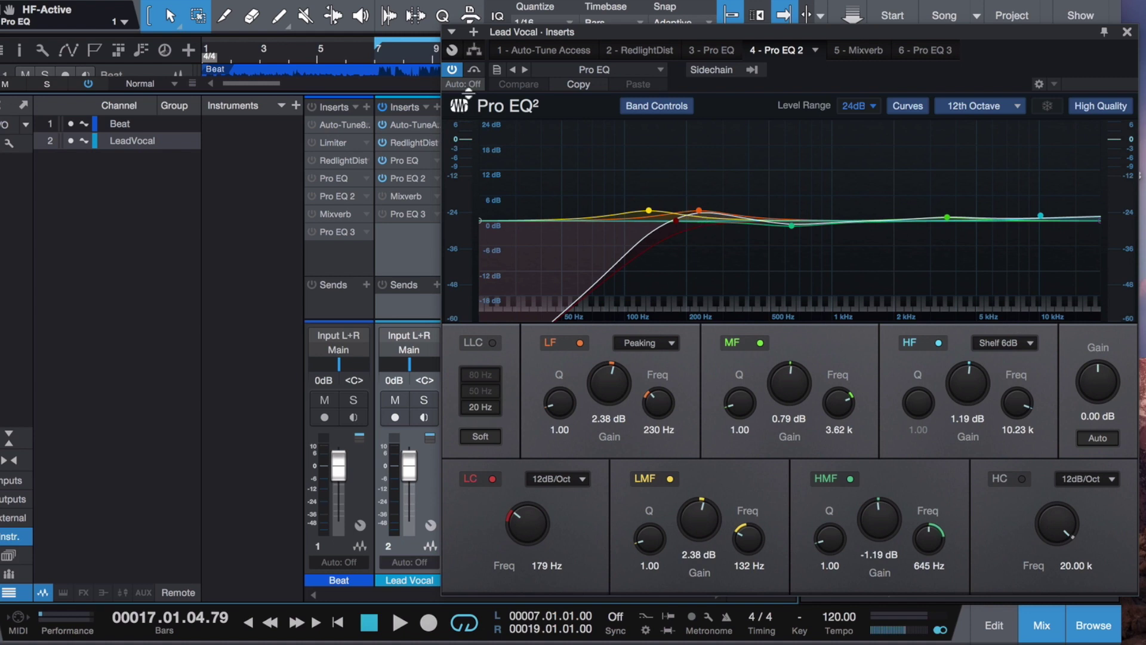
# Play the song, compare the lead vocal with Pro EQ 2 bypassed and active, leave it active and close its window with playback stopped
pyautogui.press('space')
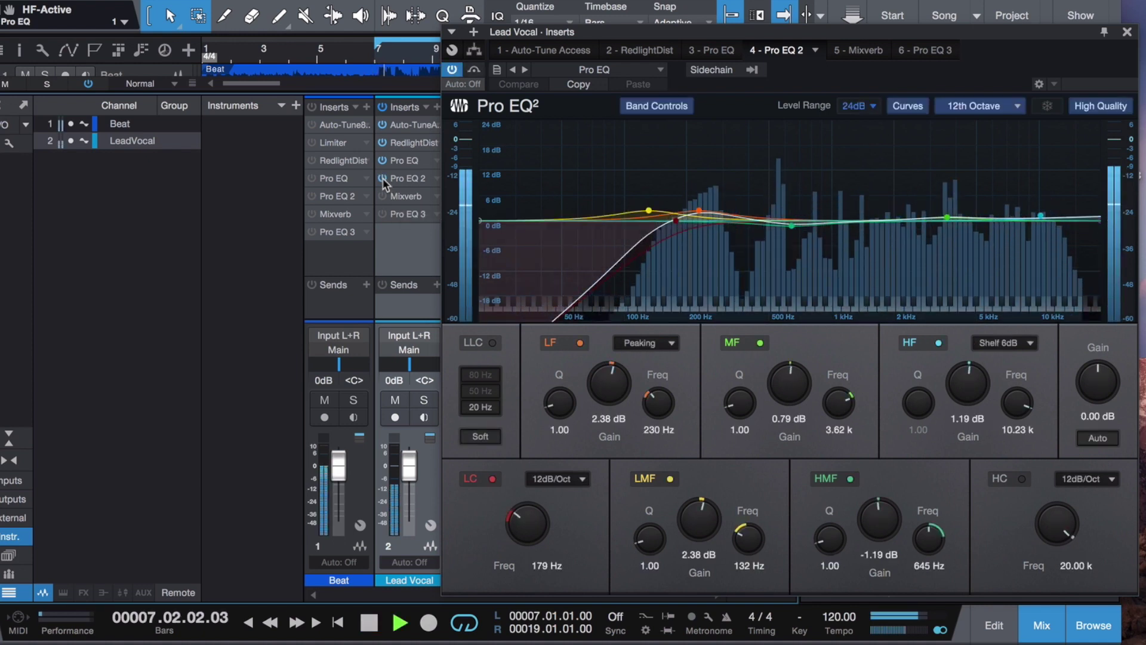
pyautogui.click(382, 178)
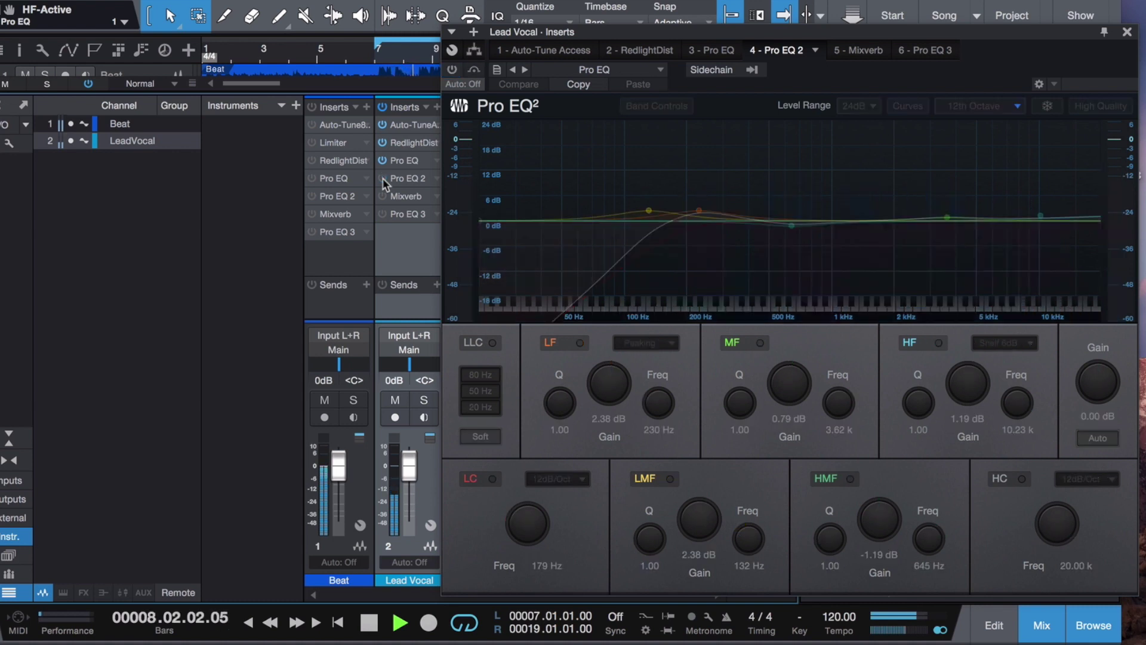
pyautogui.click(382, 178)
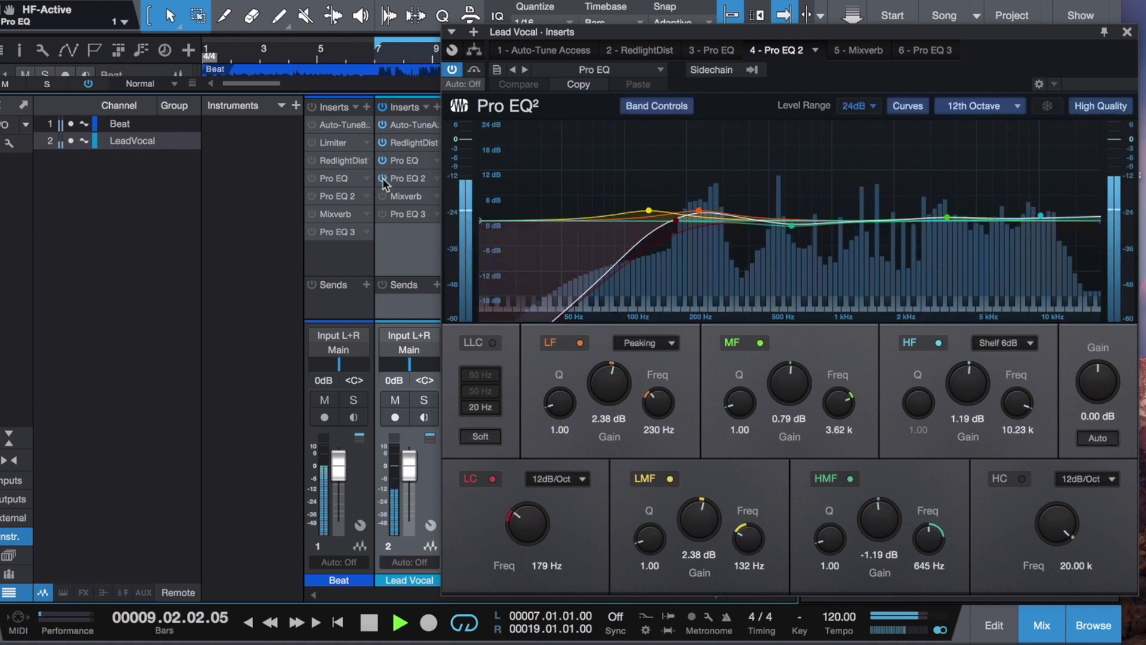
pyautogui.click(791, 227)
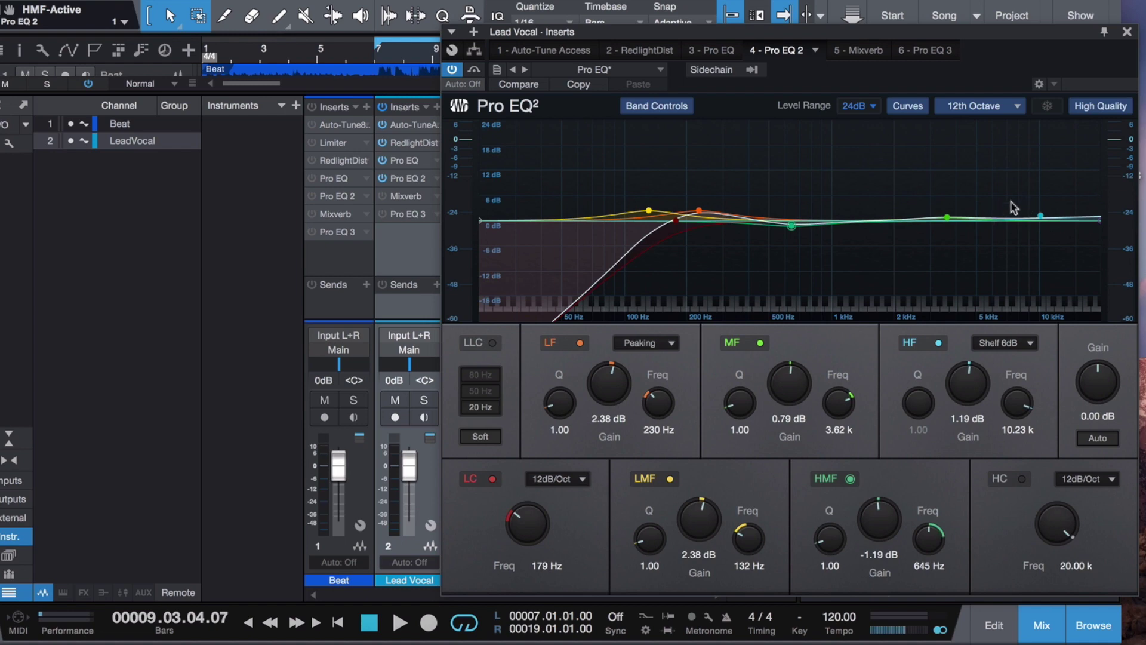
pyautogui.click(1128, 32)
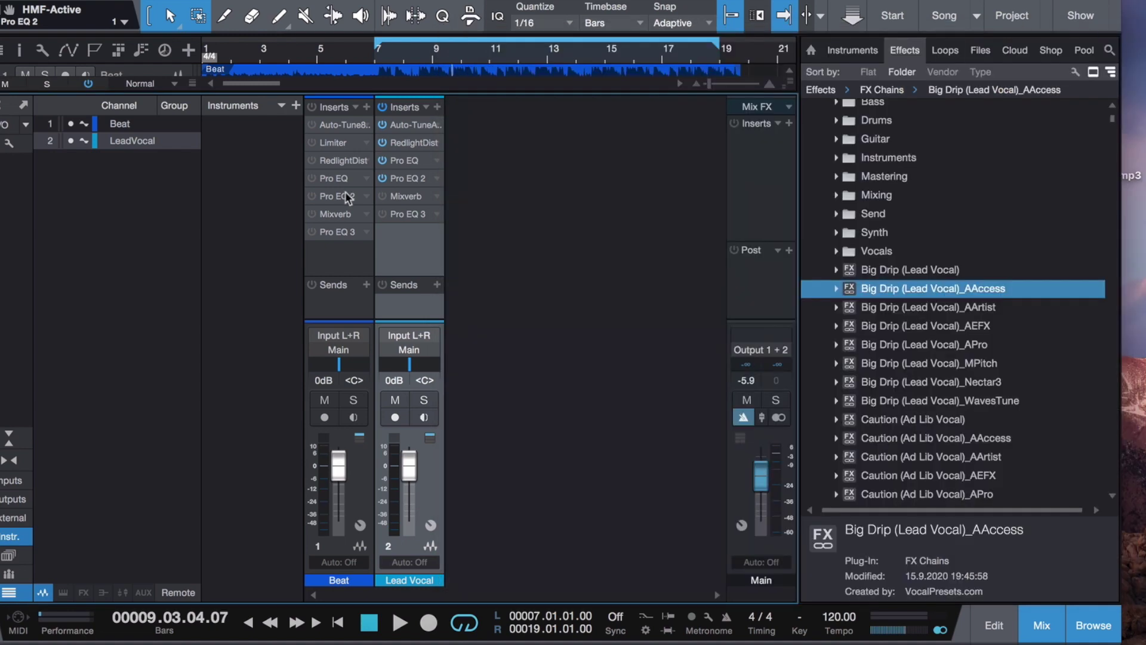
# Open Mixverb from the lead vocal's inserts and activate it for playback
pyautogui.click(383, 197)
pyautogui.click(383, 197)
pyautogui.click(395, 197)
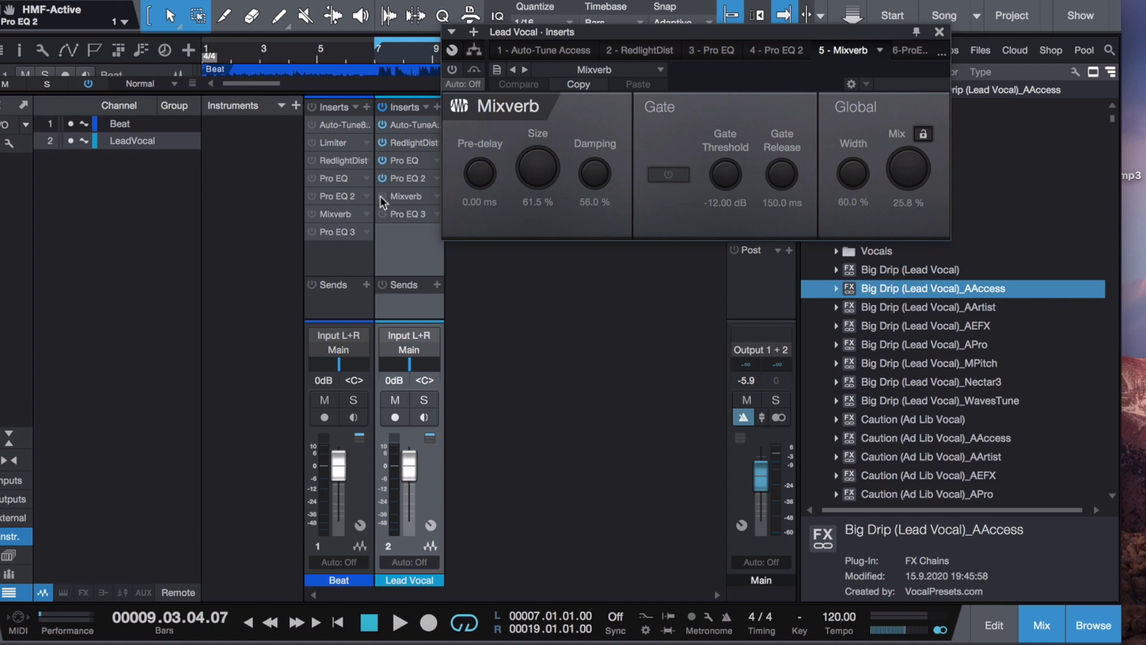
pyautogui.click(382, 197)
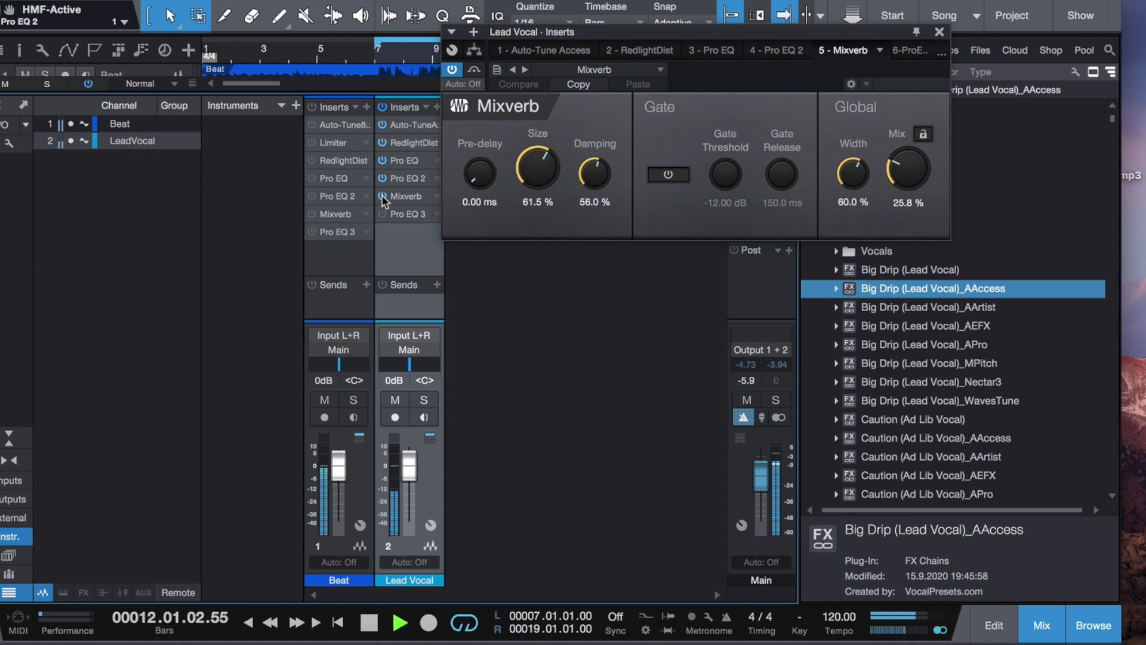
# Compare the reverb on the vocal with Pro EQ and Pro EQ 2 bypassed and active, re-enable both and stop playback
pyautogui.click(383, 162)
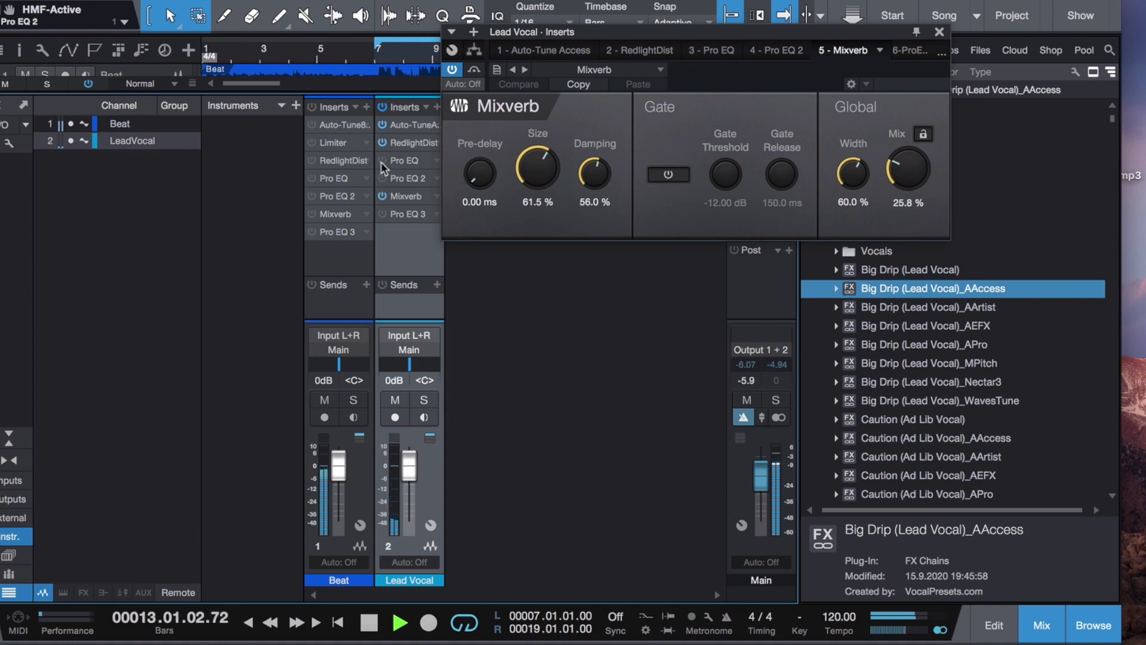
pyautogui.click(383, 161)
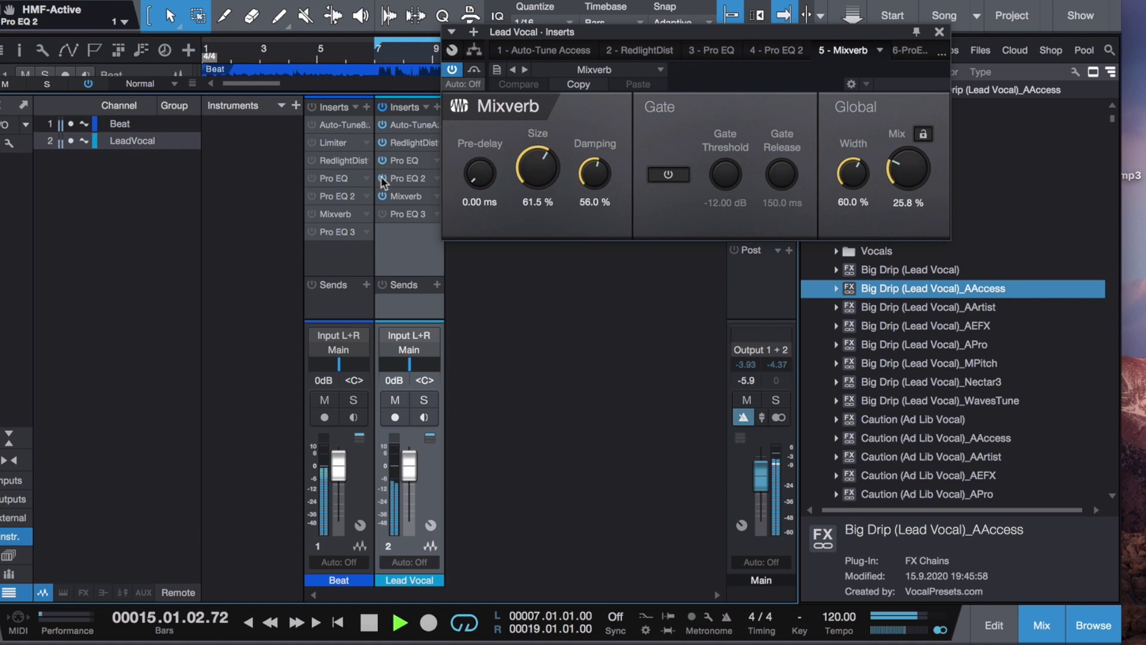
pyautogui.press('space')
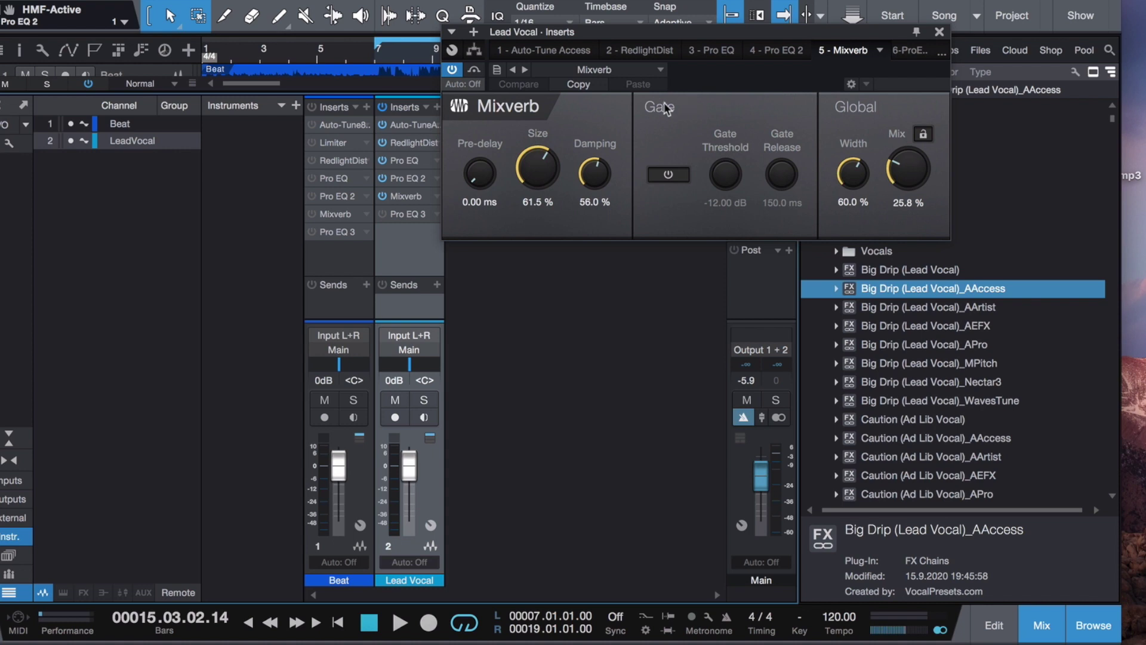
# Close the Mixverb window, open Pro EQ 3 from the lead vocal's inserts and activate it
pyautogui.click(940, 34)
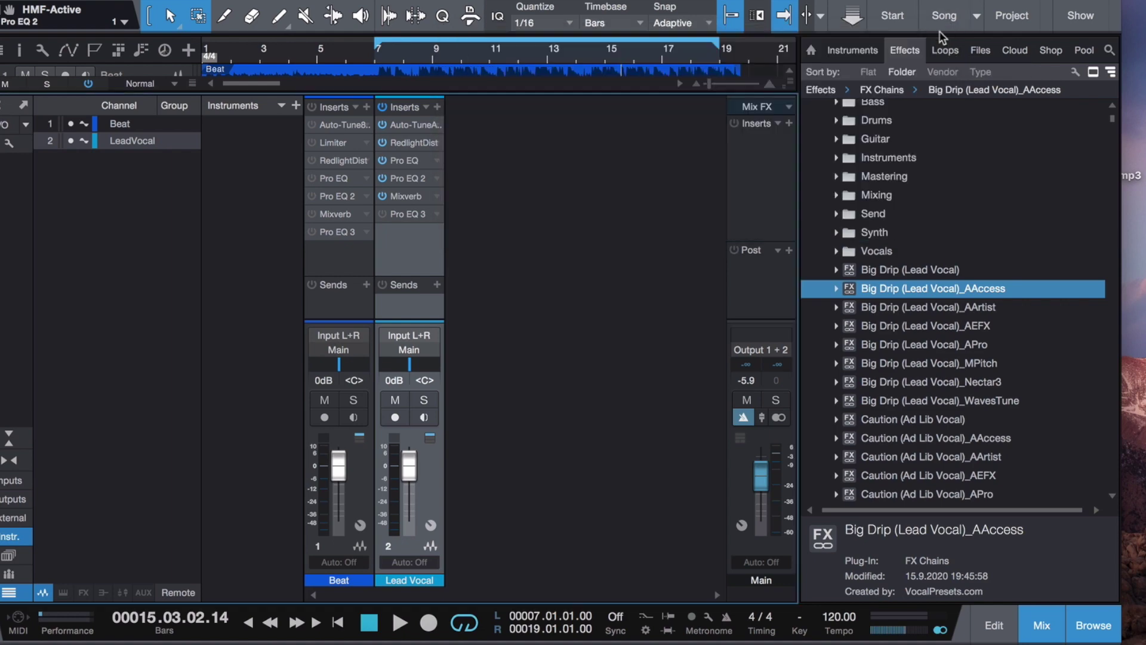
pyautogui.click(410, 213)
pyautogui.click(452, 71)
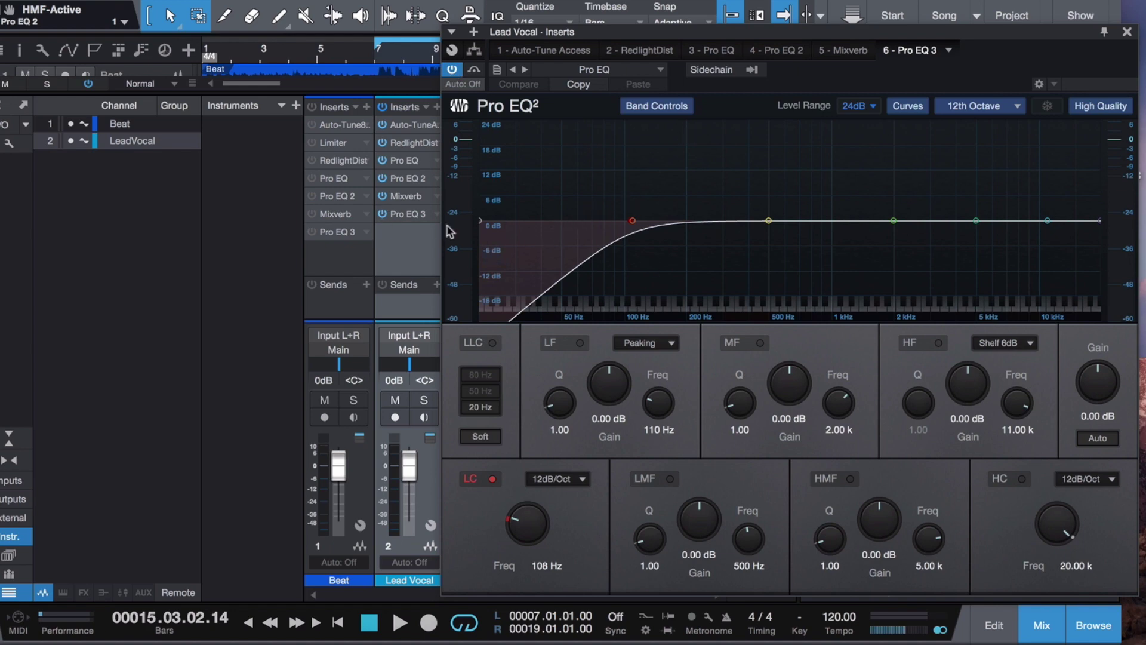
# Review the settings of Mixverb, Pro EQ 2 and Pro EQ 3 in the lead vocal's chain, ending on Pro EQ 3's low-cut curve
pyautogui.click(405, 196)
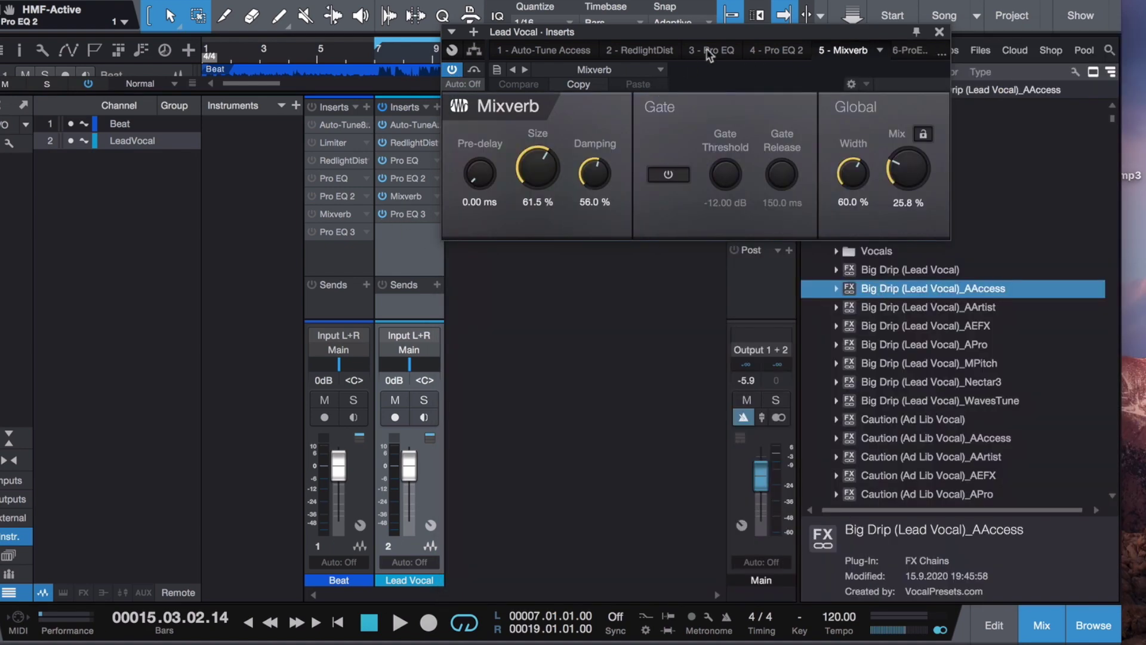
pyautogui.moveTo(736, 34); pyautogui.dragTo(800, 93)
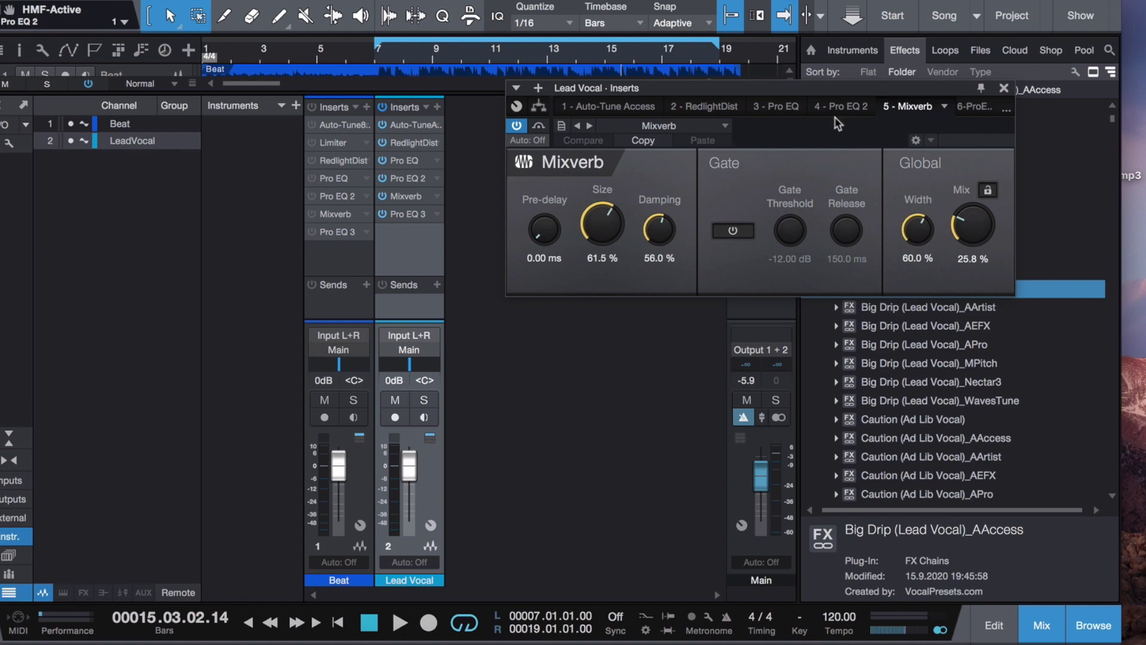
pyautogui.click(1004, 88)
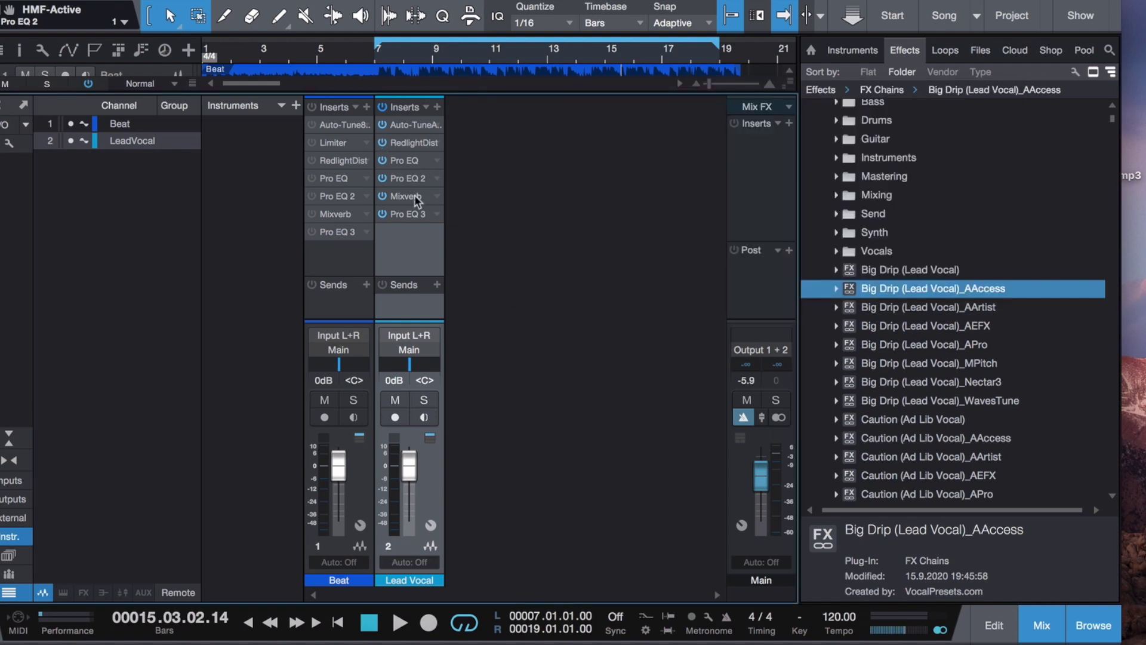
pyautogui.click(403, 214)
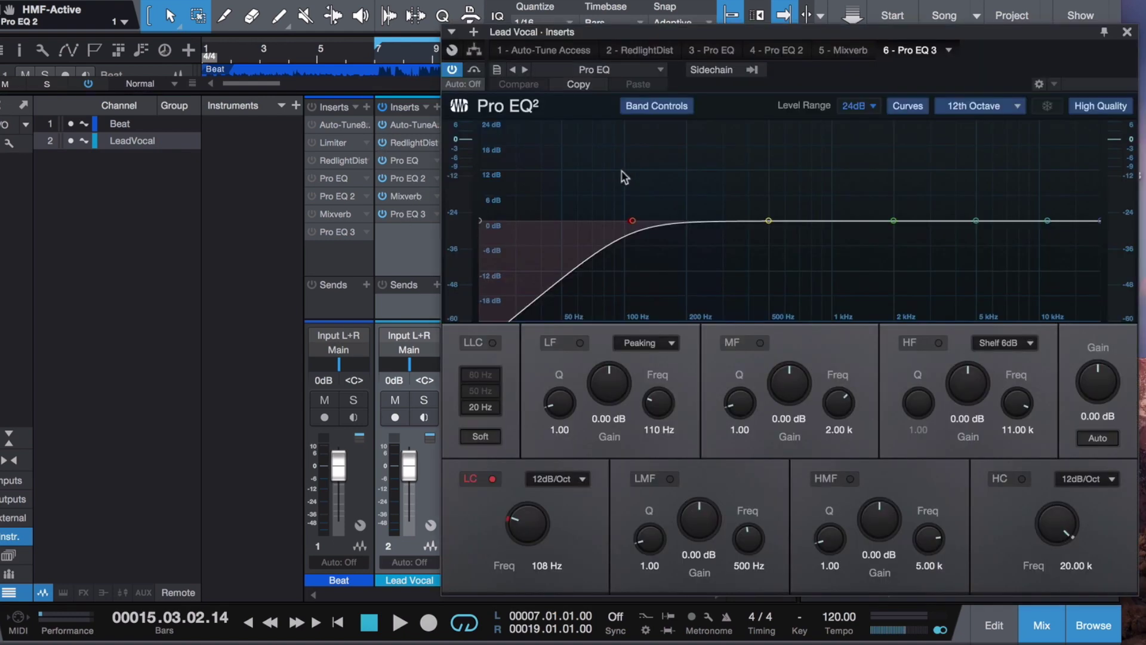
pyautogui.click(410, 196)
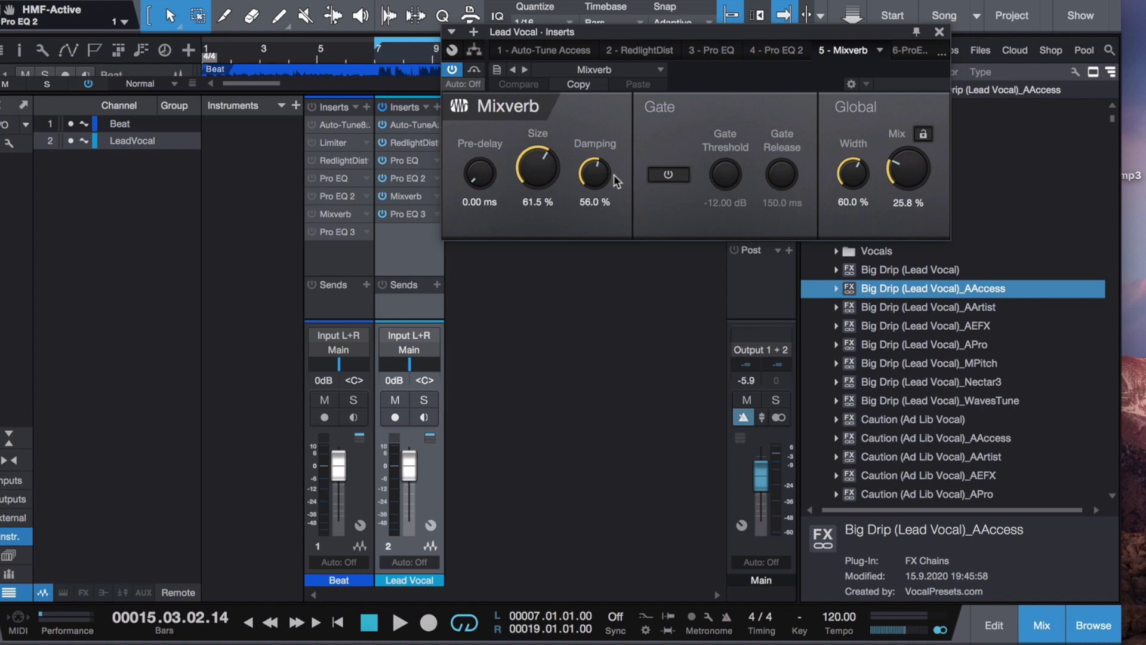
pyautogui.click(407, 178)
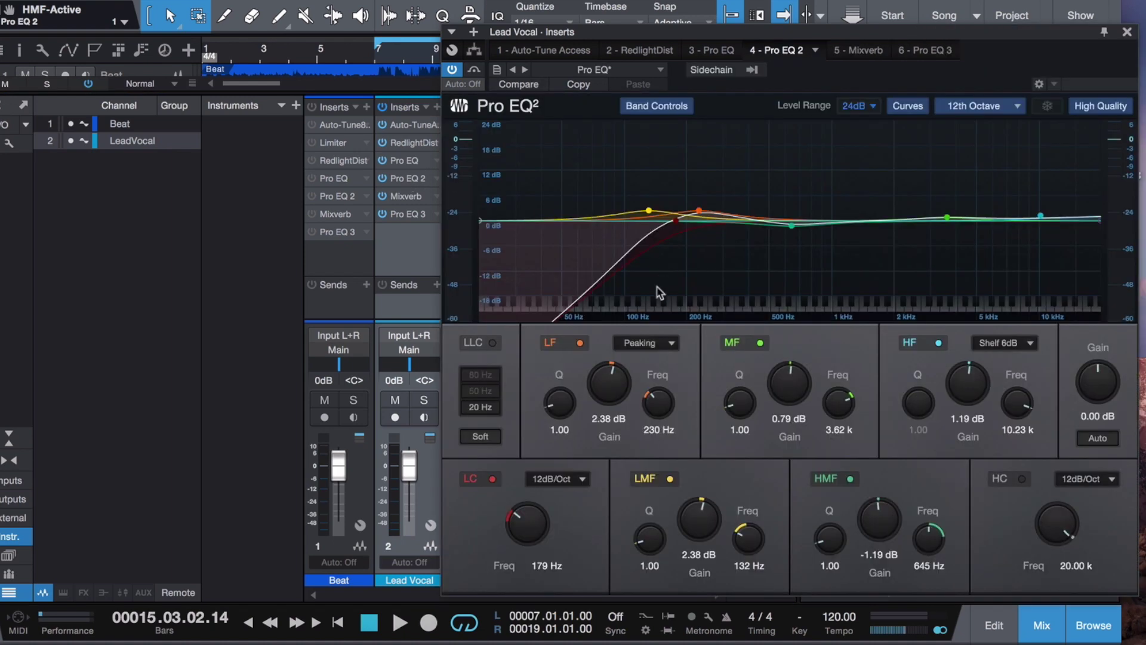
pyautogui.click(403, 196)
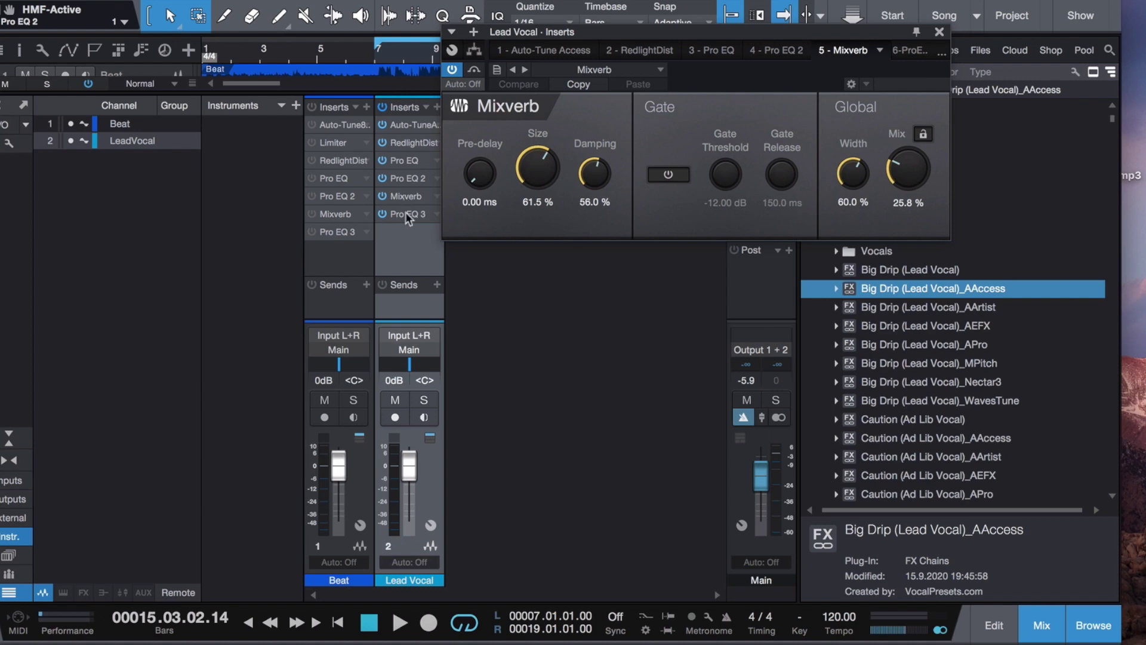
pyautogui.click(406, 213)
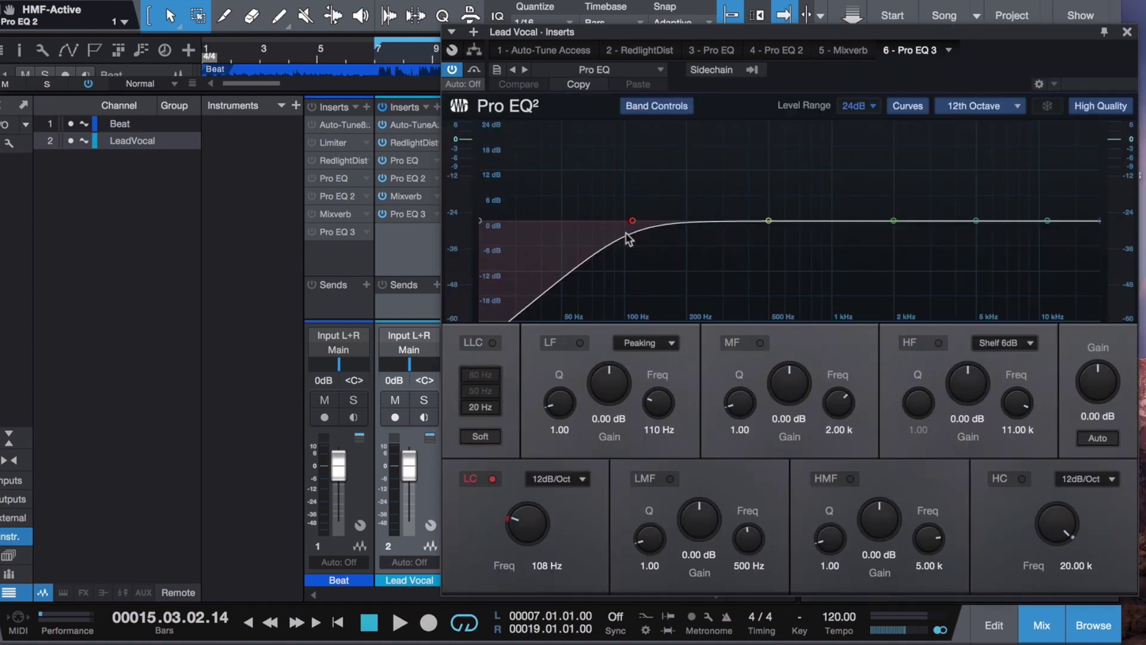